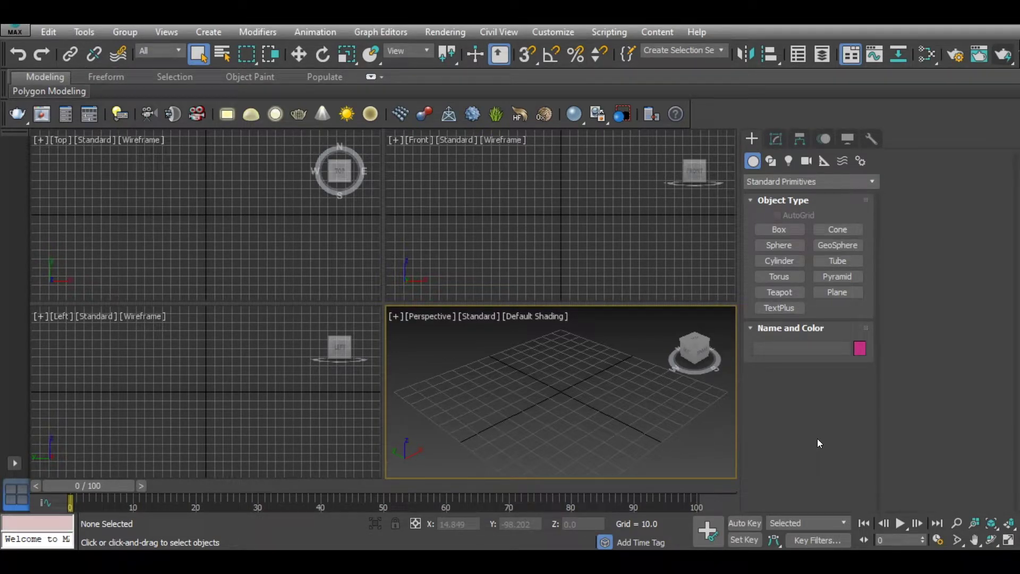
Open Table tea pot.max from the Recent Documents list
{"action": "left_click", "coordinate": [11, 32]}
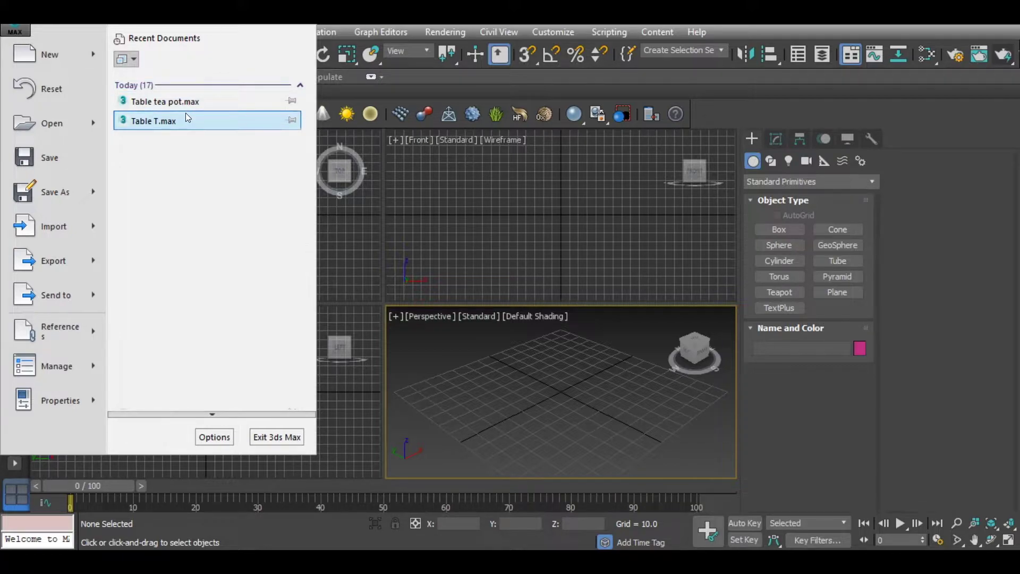
{"action": "left_click", "coordinate": [163, 100]}
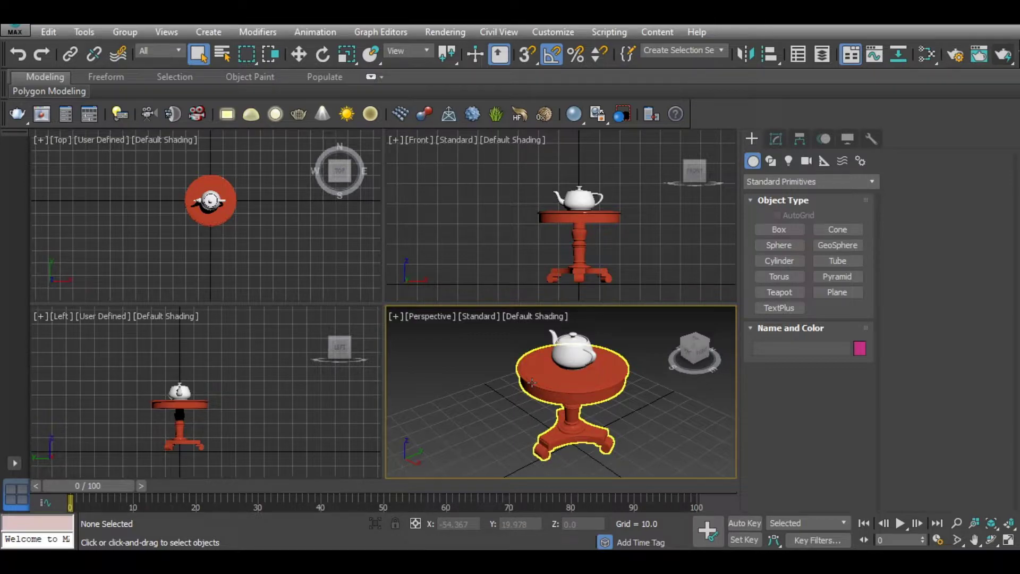
{"action": "middle_click_drag", "start_coordinate": [529, 379], "coordinate": [515, 366]}
Maximize the Perspective viewport, then pan, zoom and orbit to look down on the teapot
{"action": "key", "text": "alt+w"}
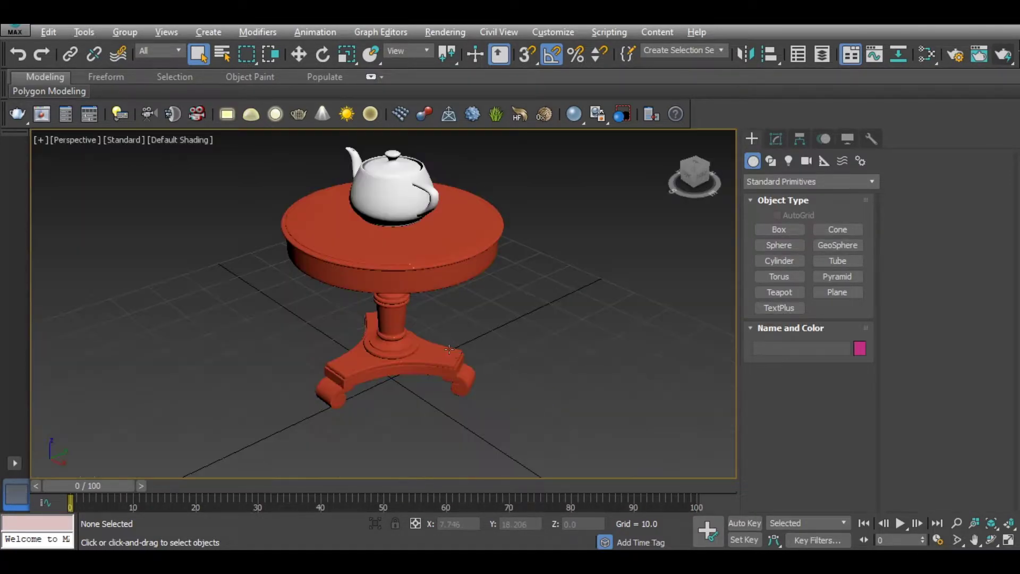
{"action": "middle_click_drag", "start_coordinate": [396, 346], "coordinate": [398, 398]}
{"action": "key", "text": "alt"}
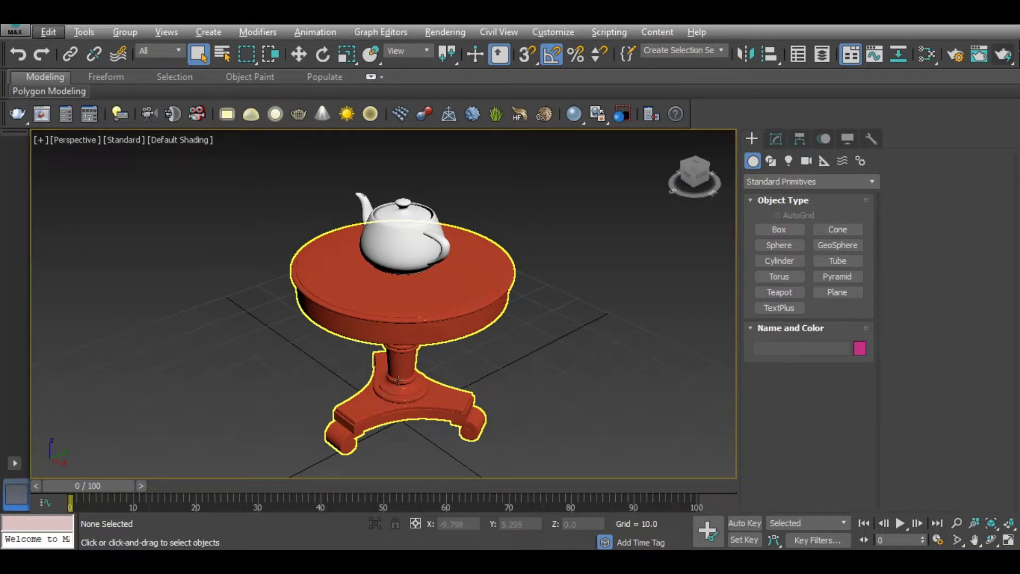
{"action": "scroll", "coordinate": [398, 380], "scroll_direction": "down", "scroll_amount": 5}
{"action": "key", "text": "alt"}
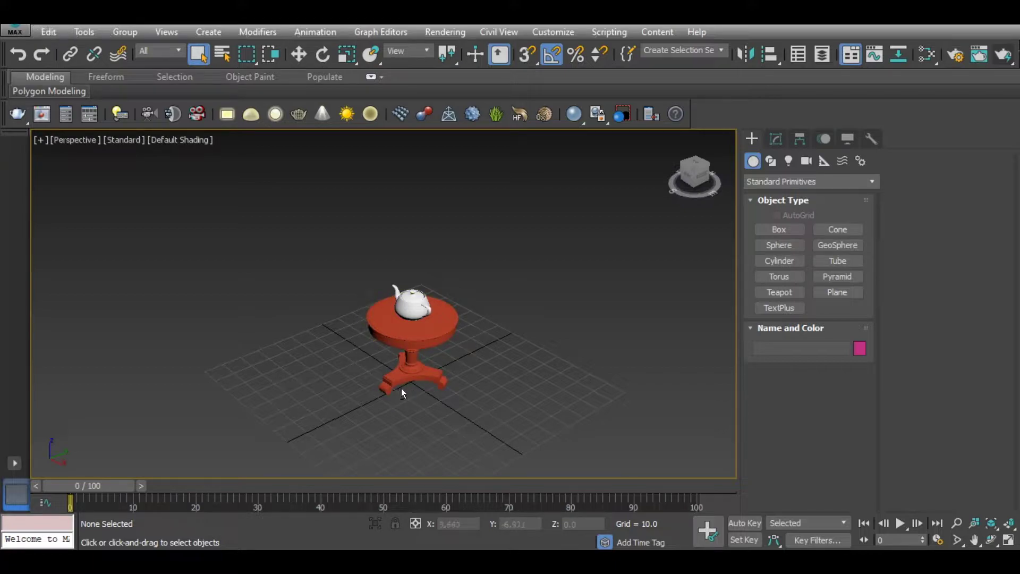
{"action": "scroll", "coordinate": [457, 383], "scroll_direction": "up", "scroll_amount": 5}
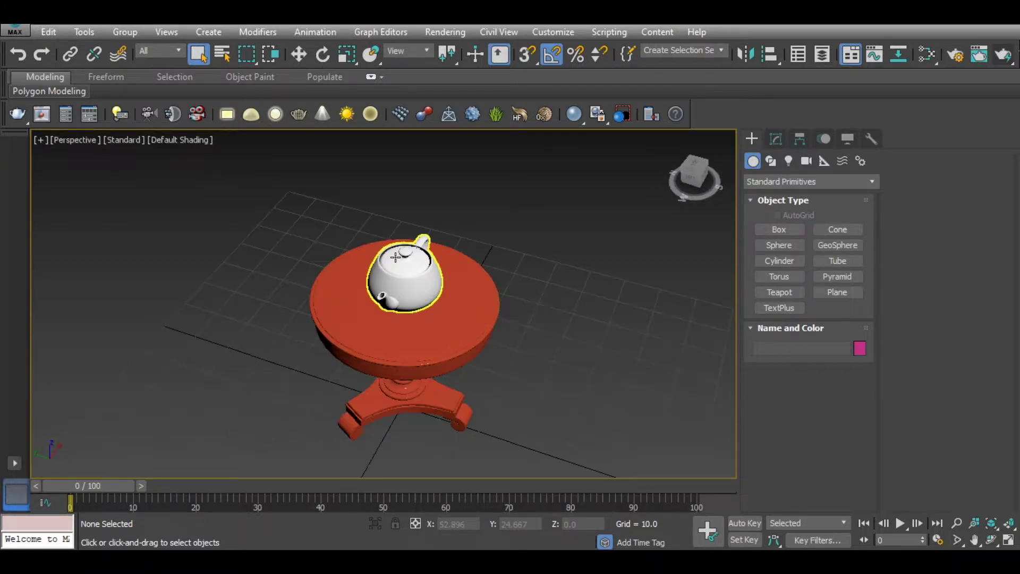
{"action": "middle_click_drag", "start_coordinate": [457, 383], "coordinate": [471, 386], "text": "alt"}
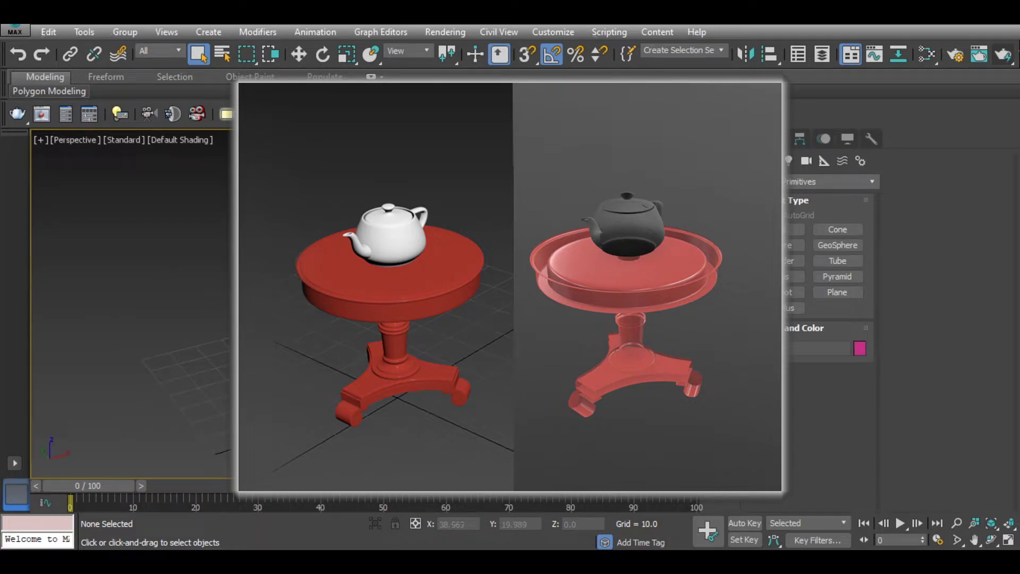
{"action": "mouse_move", "coordinate": [467, 340]}
{"action": "middle_mouse_down"}
{"action": "mouse_move", "coordinate": [417, 346]}
{"action": "mouse_move", "coordinate": [512, 357]}
{"action": "middle_mouse_up"}
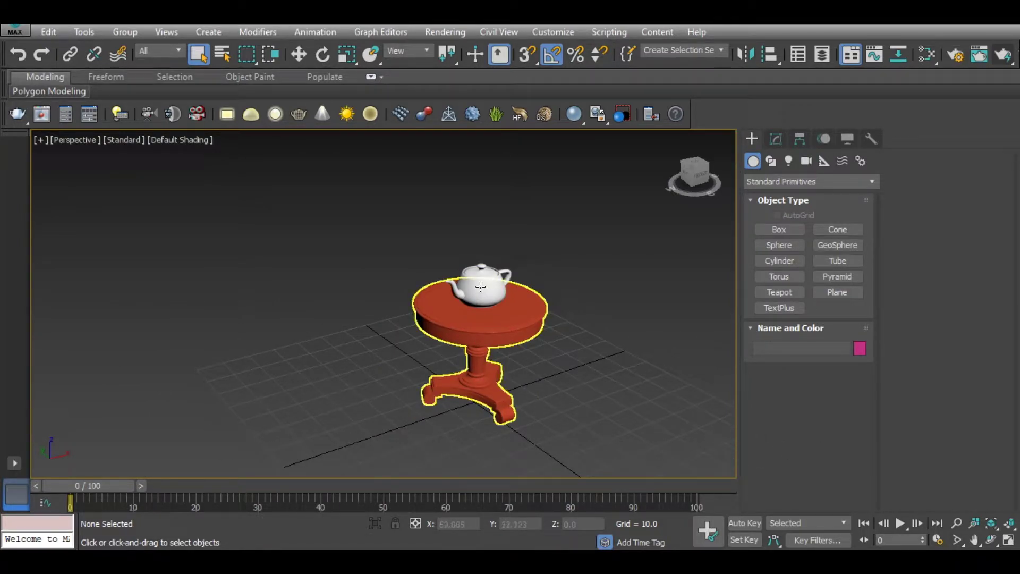
Export the scene to the Desktop as table.FBX with default FBX settings, dismissing the material warning
{"action": "left_click", "coordinate": [16, 31]}
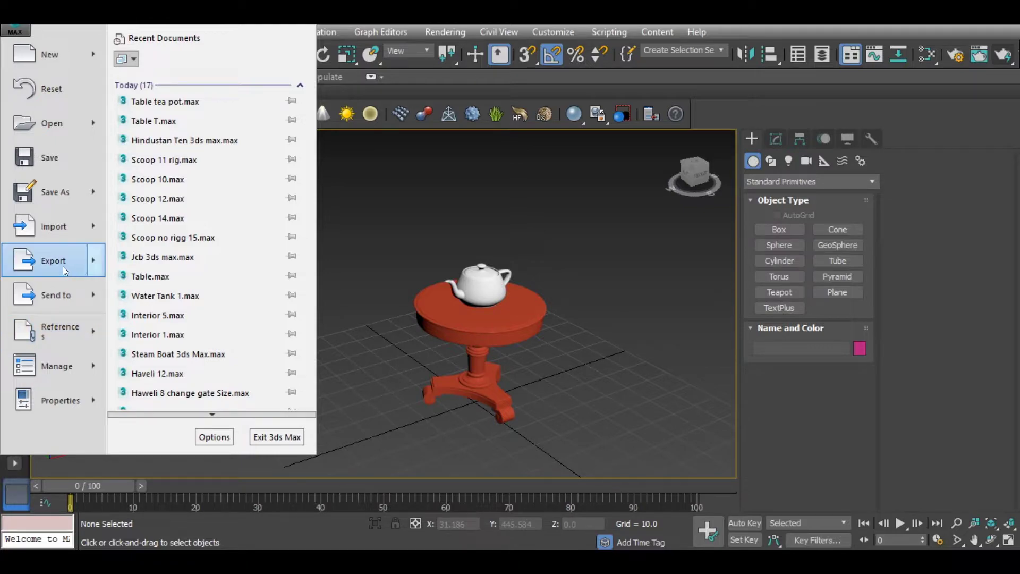
{"action": "mouse_move", "coordinate": [53, 260]}
{"action": "left_click", "coordinate": [174, 92]}
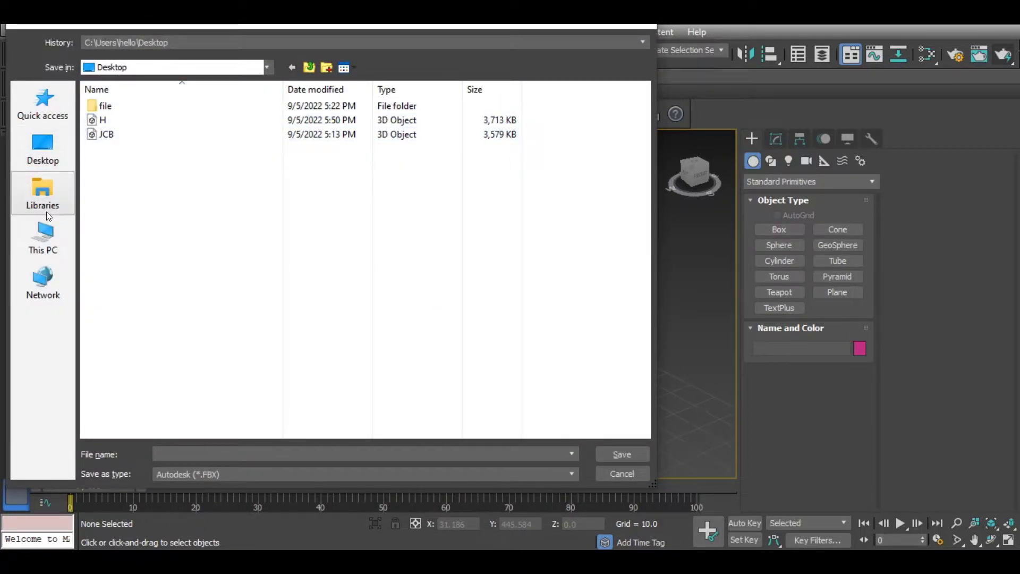
{"action": "left_click", "coordinate": [44, 147]}
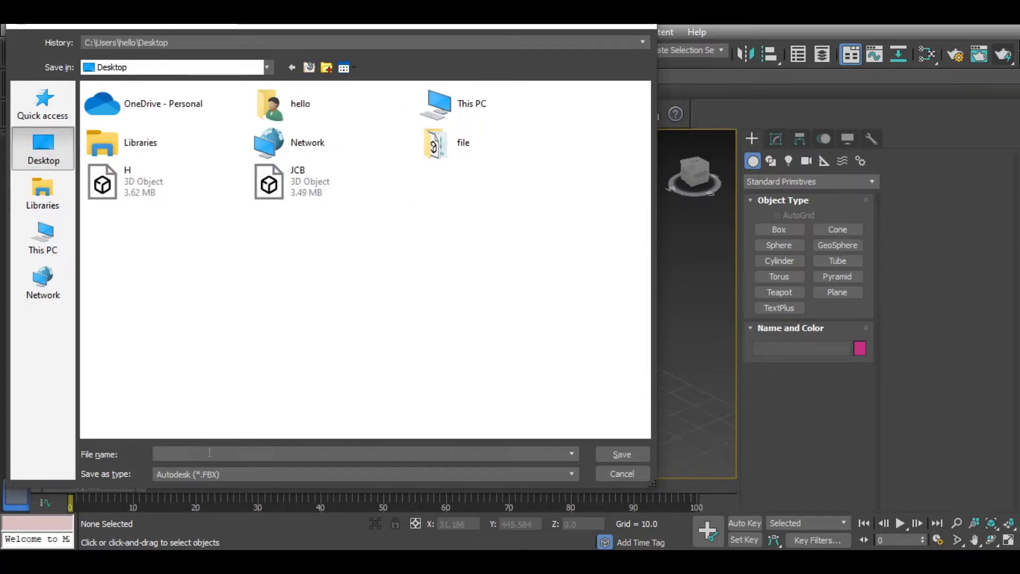
{"action": "type", "text": "tab"}
{"action": "type", "text": "l"}
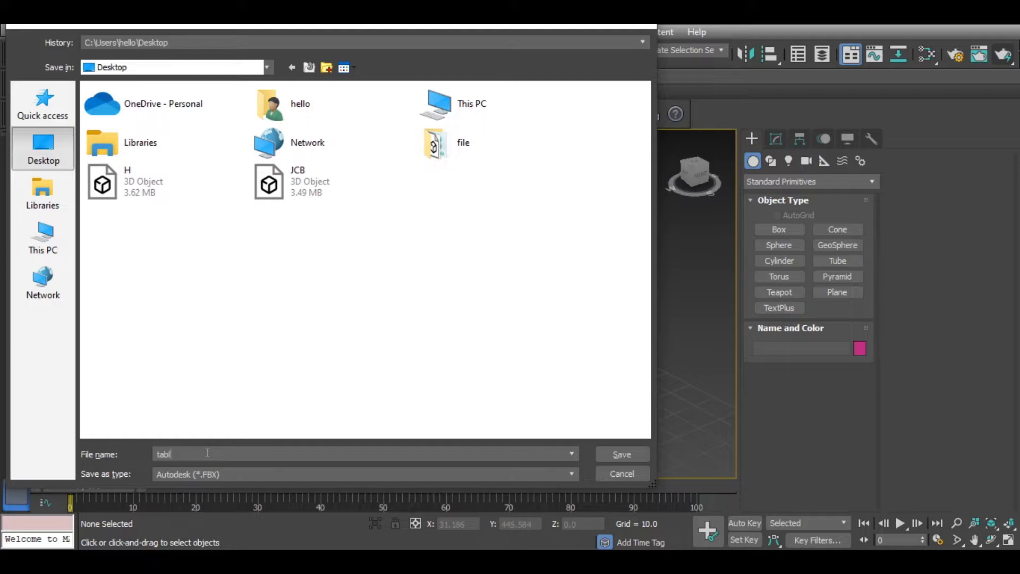
{"action": "type", "text": "e"}
{"action": "left_click", "coordinate": [622, 454]}
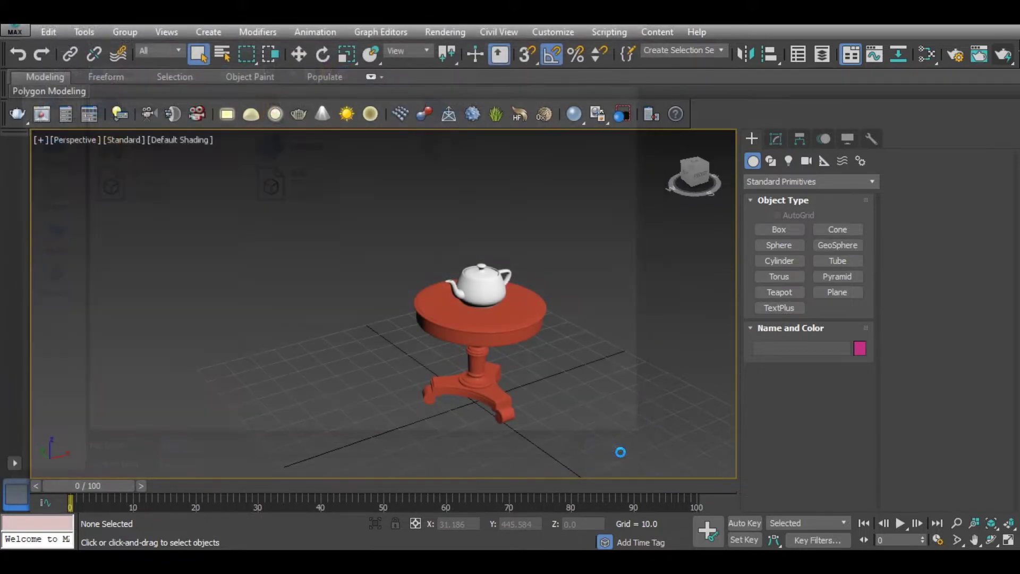
{"action": "left_click", "coordinate": [603, 480]}
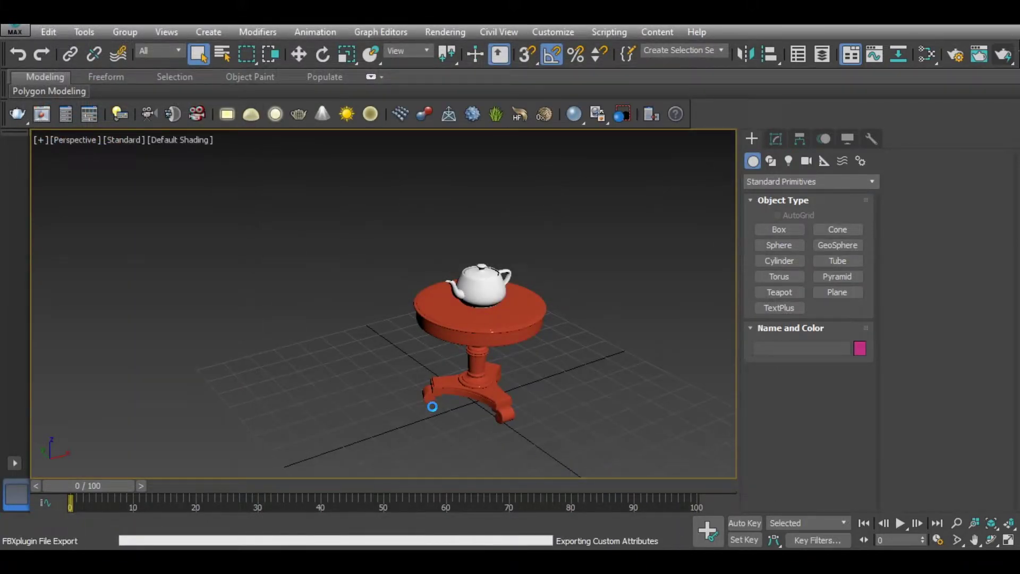
{"action": "left_click", "coordinate": [743, 523]}
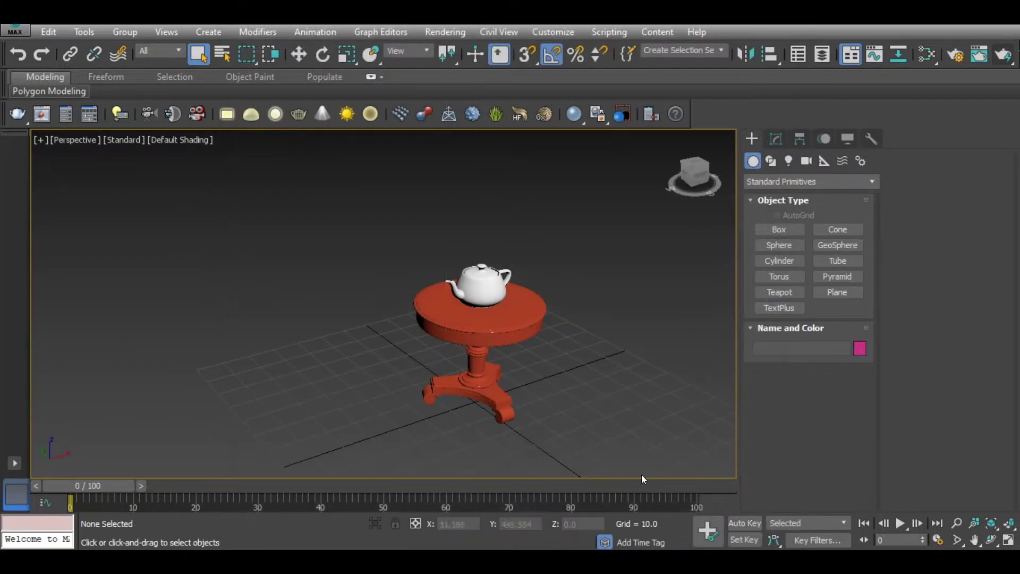
Drag table.FBX from the desktop into Marmoset Toolbag and orbit to inspect the Cylinder005 table mesh
{"action": "left_click", "coordinate": [997, 563]}
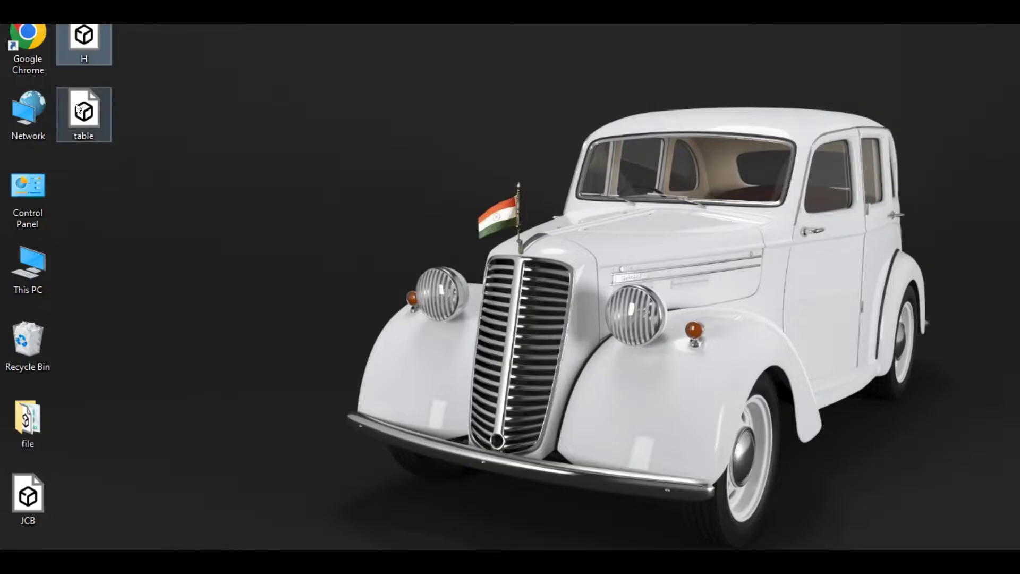
{"action": "mouse_move", "coordinate": [93, 112]}
{"action": "left_mouse_down"}
{"action": "mouse_move", "coordinate": [595, 516]}
{"action": "mouse_move", "coordinate": [542, 269]}
{"action": "left_mouse_up"}
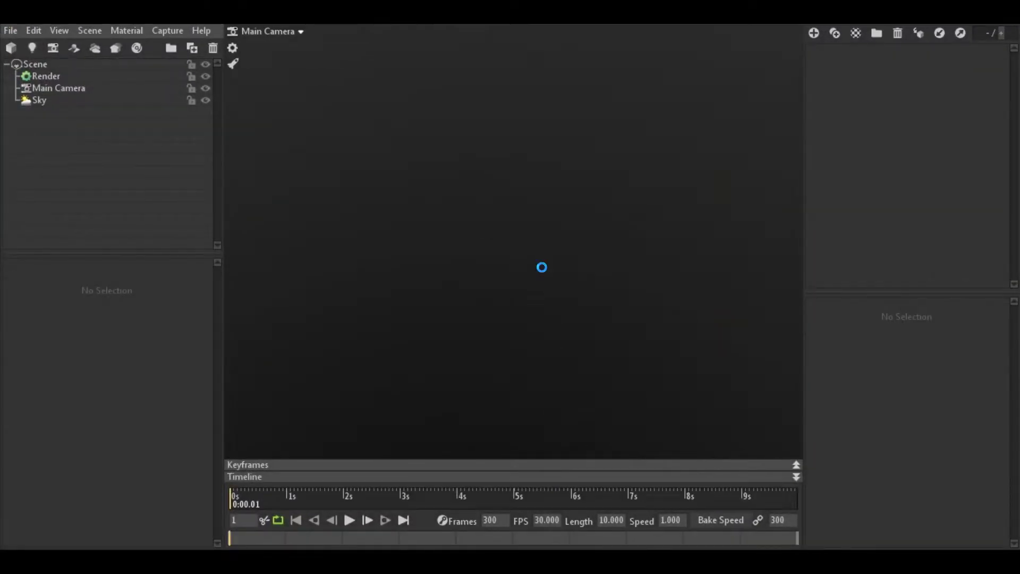
{"action": "left_click", "coordinate": [642, 361]}
{"action": "mouse_move", "coordinate": [644, 308]}
{"action": "left_mouse_down"}
{"action": "mouse_move", "coordinate": [206, 260]}
{"action": "mouse_move", "coordinate": [448, 247]}
{"action": "mouse_move", "coordinate": [642, 340]}
{"action": "mouse_move", "coordinate": [332, 299]}
{"action": "mouse_move", "coordinate": [603, 311]}
{"action": "mouse_move", "coordinate": [553, 269]}
{"action": "left_mouse_up"}
{"action": "left_click", "coordinate": [553, 269]}
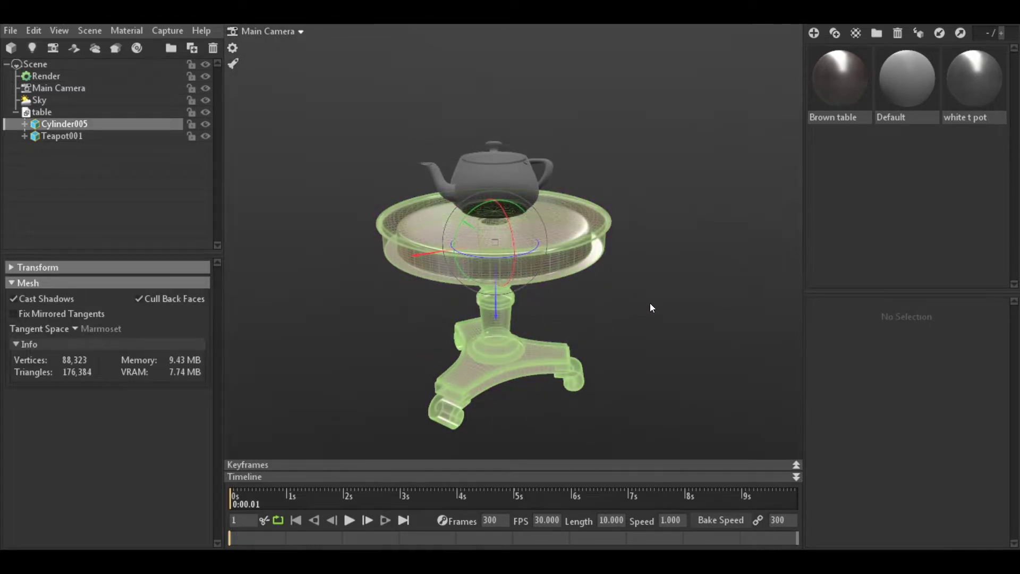
{"action": "mouse_move", "coordinate": [650, 303]}
{"action": "left_mouse_down"}
{"action": "mouse_move", "coordinate": [715, 378]}
{"action": "mouse_move", "coordinate": [540, 292]}
{"action": "mouse_move", "coordinate": [702, 289]}
{"action": "mouse_move", "coordinate": [618, 315]}
{"action": "left_mouse_up"}
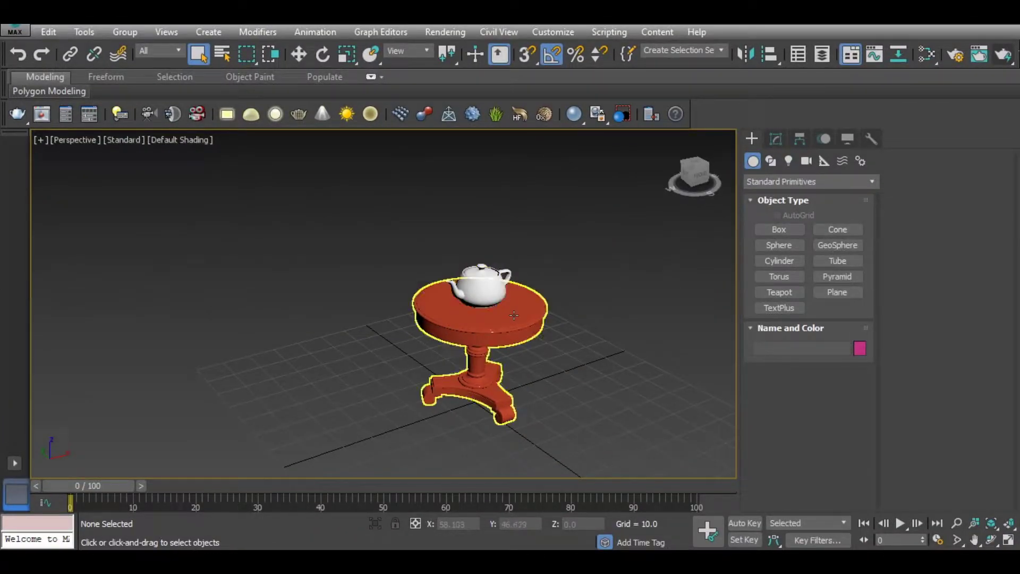
Orbit and zoom around the table, then reach the viewport's xView Face Orientation check
{"action": "left_click", "coordinate": [487, 328]}
{"action": "mouse_move", "coordinate": [526, 405]}
{"action": "middle_mouse_down"}
{"action": "mouse_move", "coordinate": [380, 405]}
{"action": "mouse_move", "coordinate": [497, 402]}
{"action": "mouse_move", "coordinate": [384, 421]}
{"action": "mouse_move", "coordinate": [412, 417]}
{"action": "middle_mouse_up"}
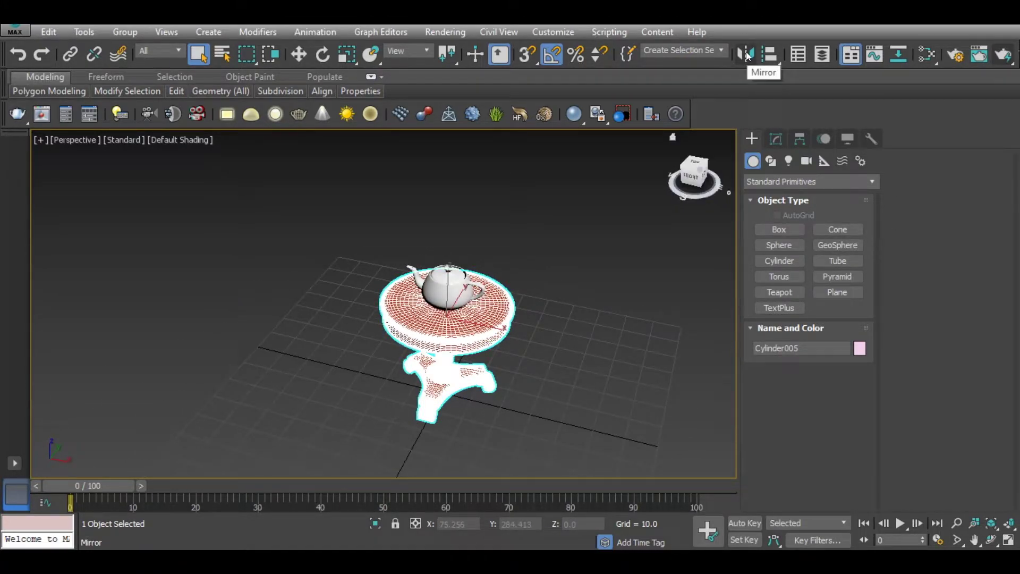
{"action": "left_click", "coordinate": [308, 230]}
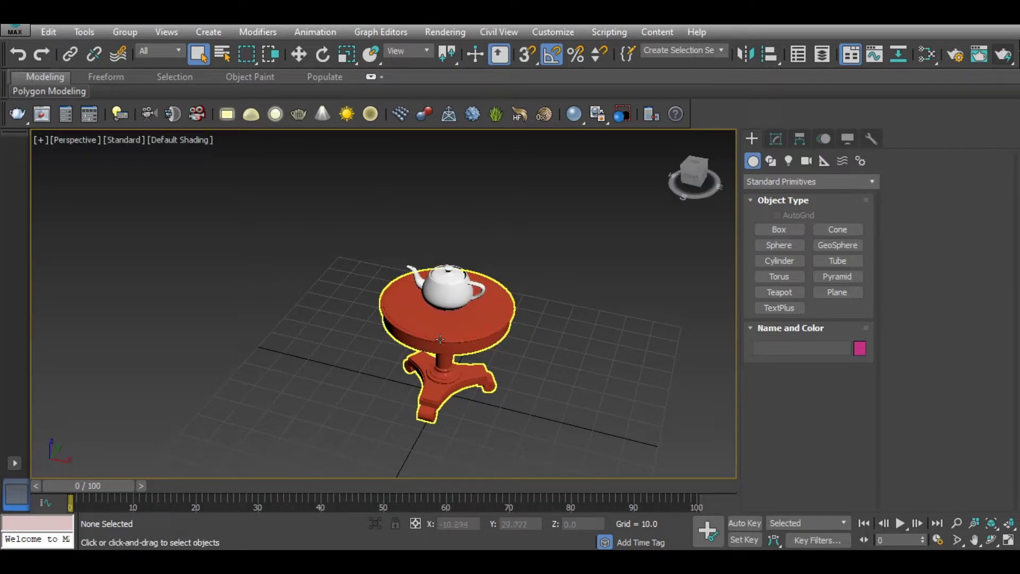
{"action": "middle_click_drag", "start_coordinate": [440, 339], "coordinate": [375, 306], "text": "alt"}
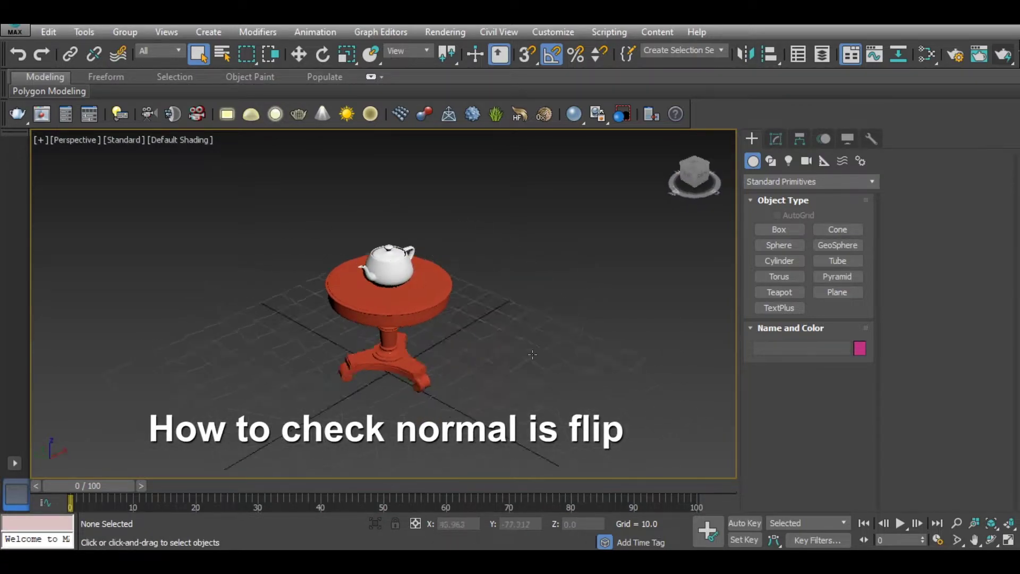
{"action": "scroll", "coordinate": [376, 305], "scroll_direction": "up", "scroll_amount": 3}
{"action": "scroll", "coordinate": [376, 306], "scroll_direction": "up", "scroll_amount": 2}
{"action": "scroll", "coordinate": [521, 326], "scroll_direction": "down", "scroll_amount": 5}
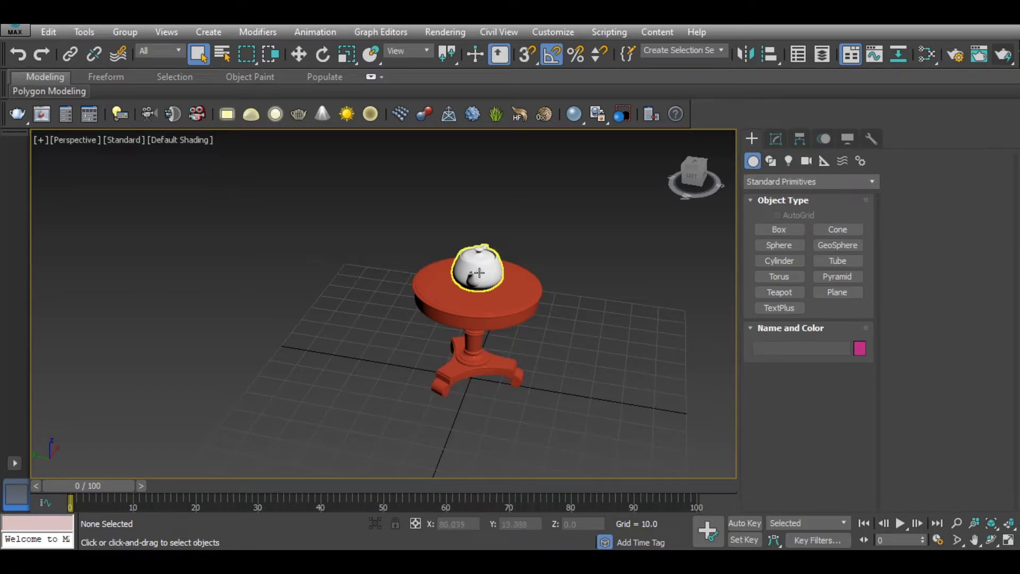
{"action": "left_click", "coordinate": [41, 141]}
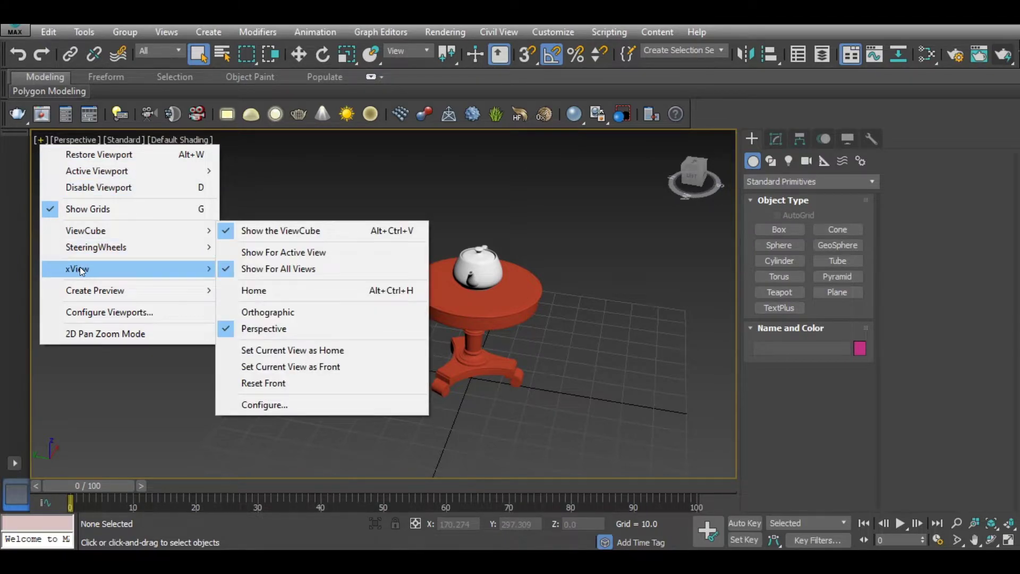
{"action": "mouse_move", "coordinate": [77, 268]}
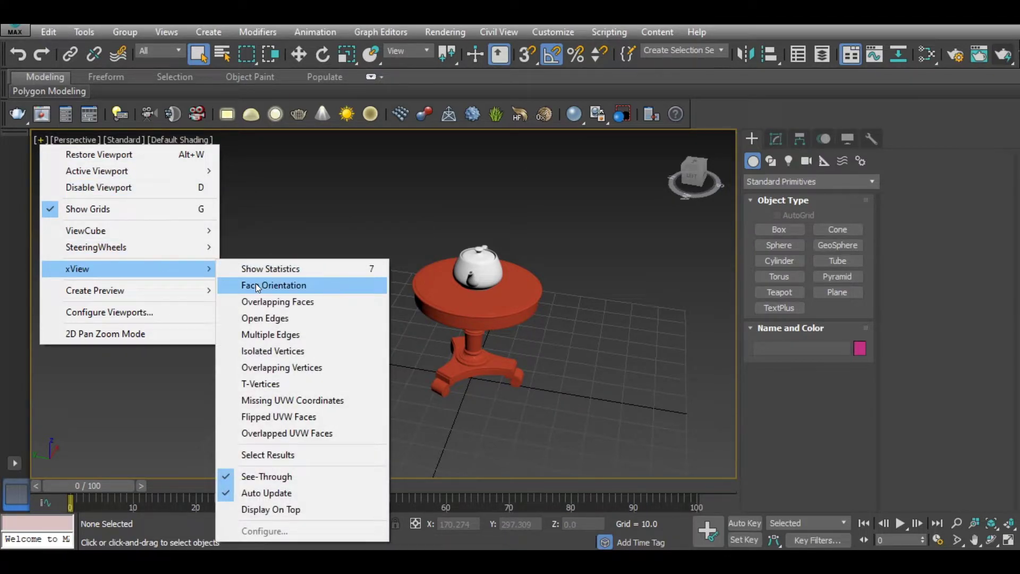
{"action": "left_click", "coordinate": [256, 285]}
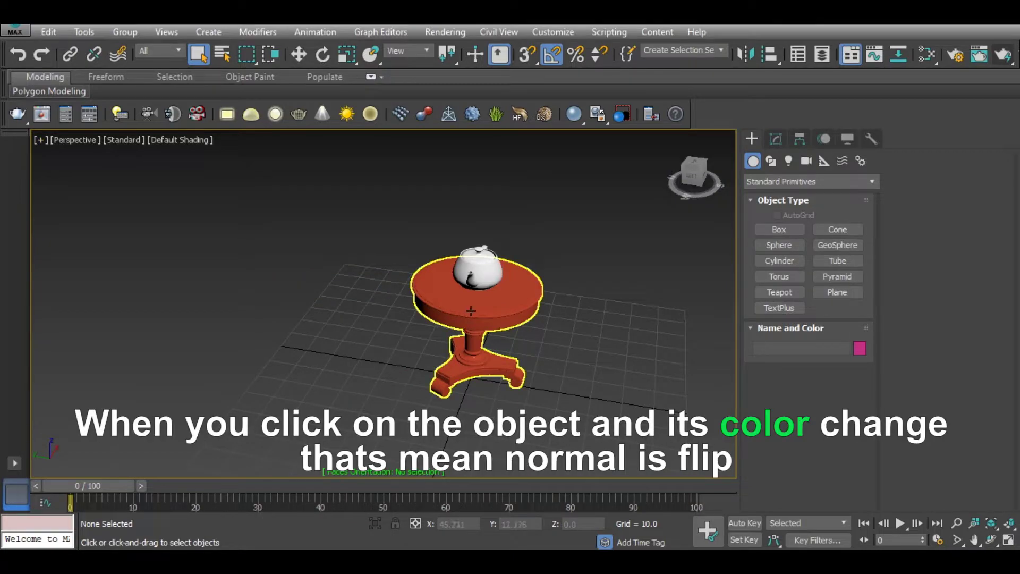
{"action": "scroll", "coordinate": [506, 305], "scroll_direction": "up", "scroll_amount": 2}
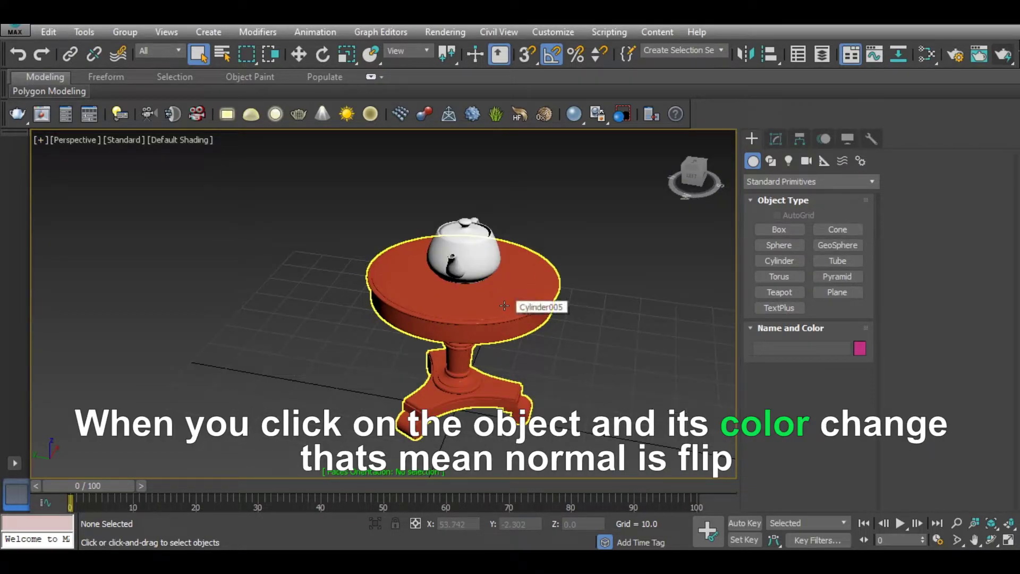
{"action": "left_click", "coordinate": [504, 306]}
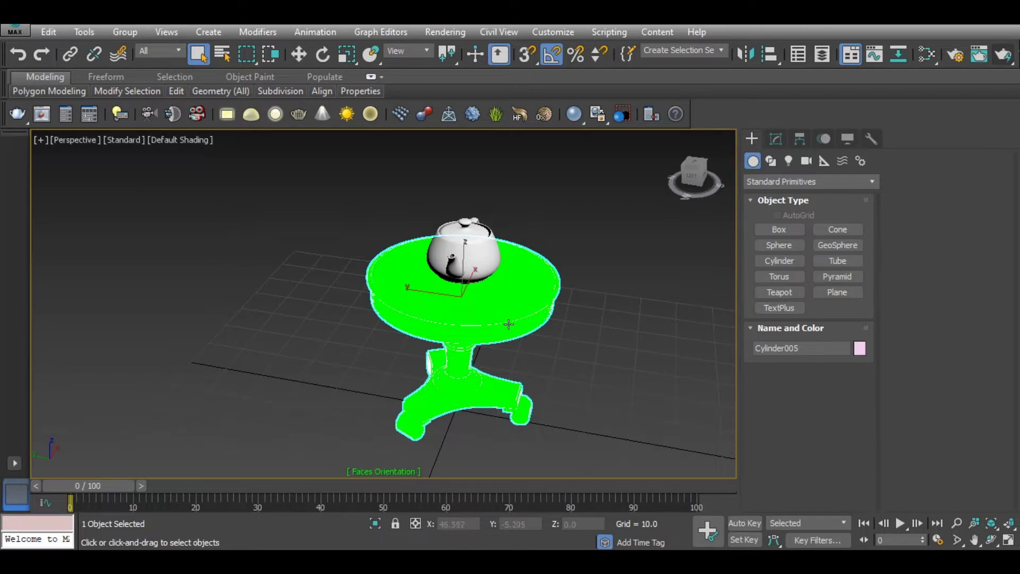
{"action": "middle_click_drag", "start_coordinate": [509, 324], "coordinate": [435, 287], "text": "alt"}
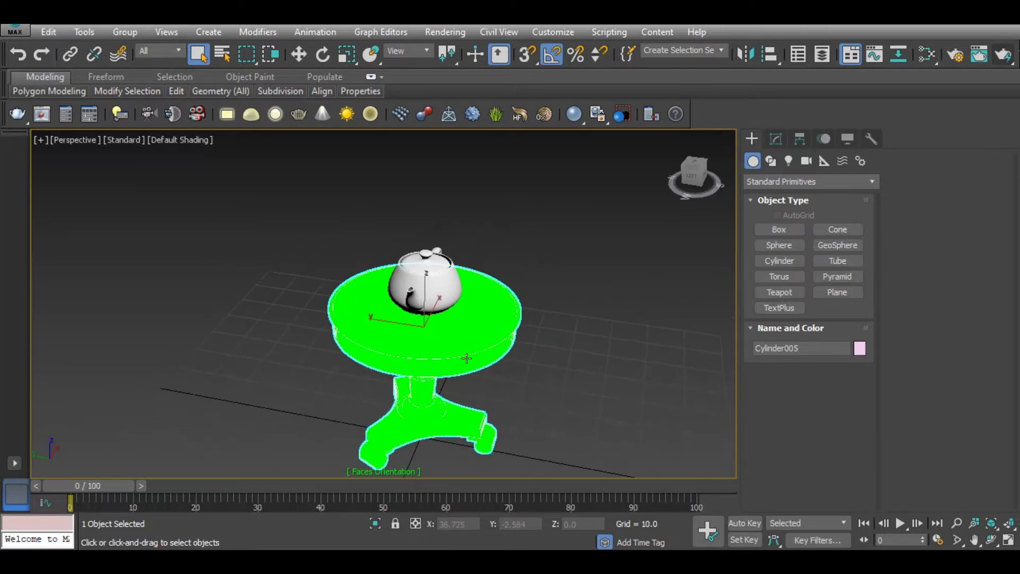
{"action": "left_click", "coordinate": [435, 287]}
{"action": "mouse_move", "coordinate": [435, 287]}
{"action": "middle_mouse_down", "text": "alt"}
{"action": "mouse_move", "coordinate": [427, 369]}
{"action": "mouse_move", "coordinate": [458, 372]}
{"action": "mouse_move", "coordinate": [431, 287]}
{"action": "middle_mouse_up", "text": "alt"}
{"action": "scroll", "coordinate": [431, 287], "scroll_direction": "up", "scroll_amount": 3}
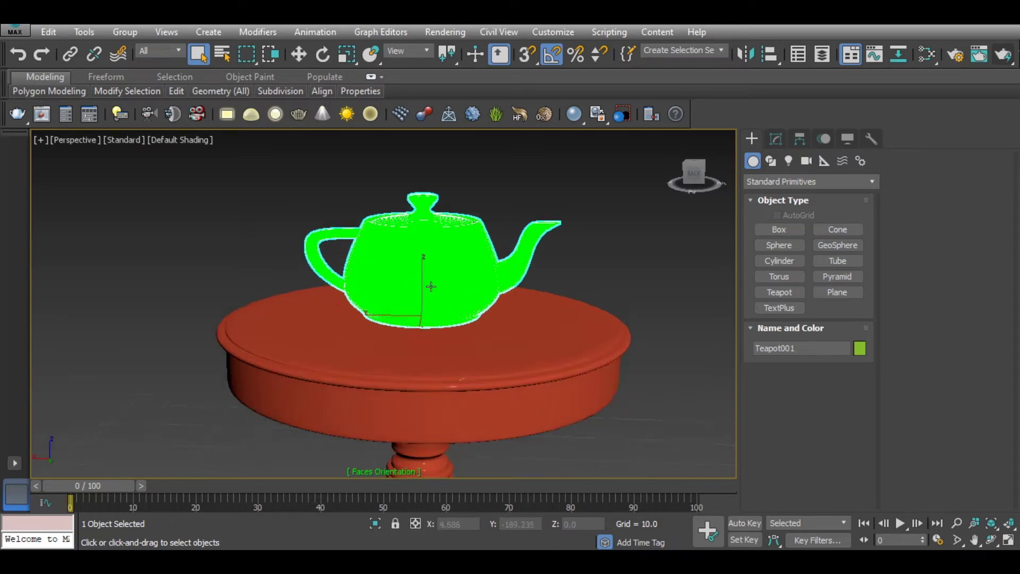
{"action": "scroll", "coordinate": [431, 287], "scroll_direction": "down", "scroll_amount": 5}
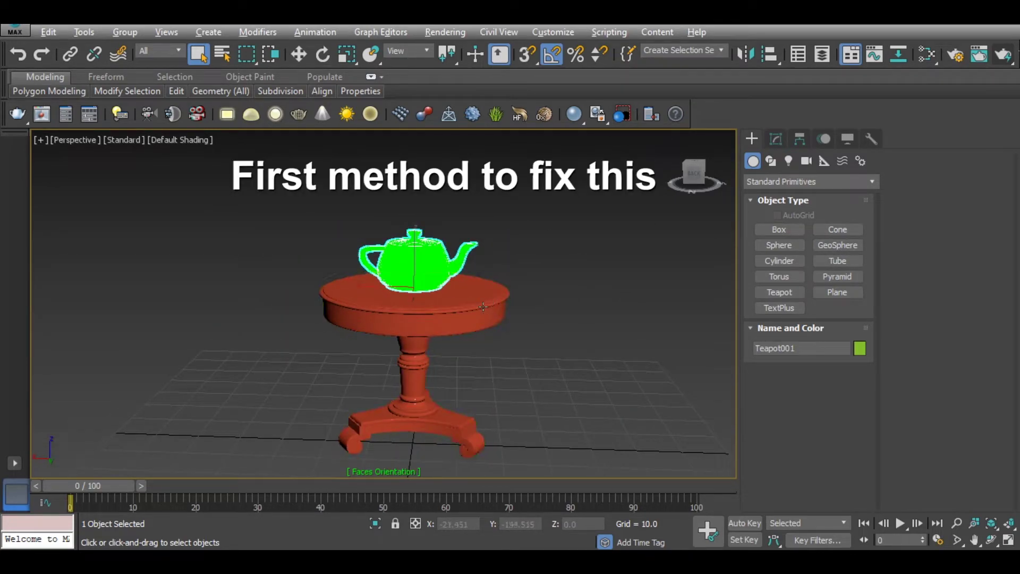
{"action": "middle_click_drag", "start_coordinate": [484, 308], "coordinate": [572, 280], "text": "alt"}
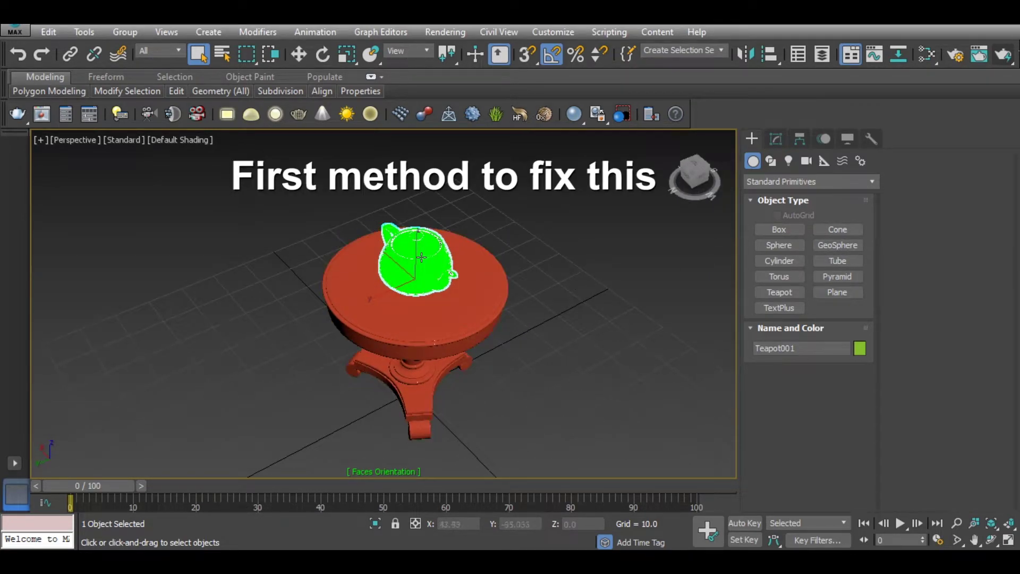
Mirror the teapot and then the table on the X axis with No Clone, then deselect
{"action": "left_click", "coordinate": [746, 54]}
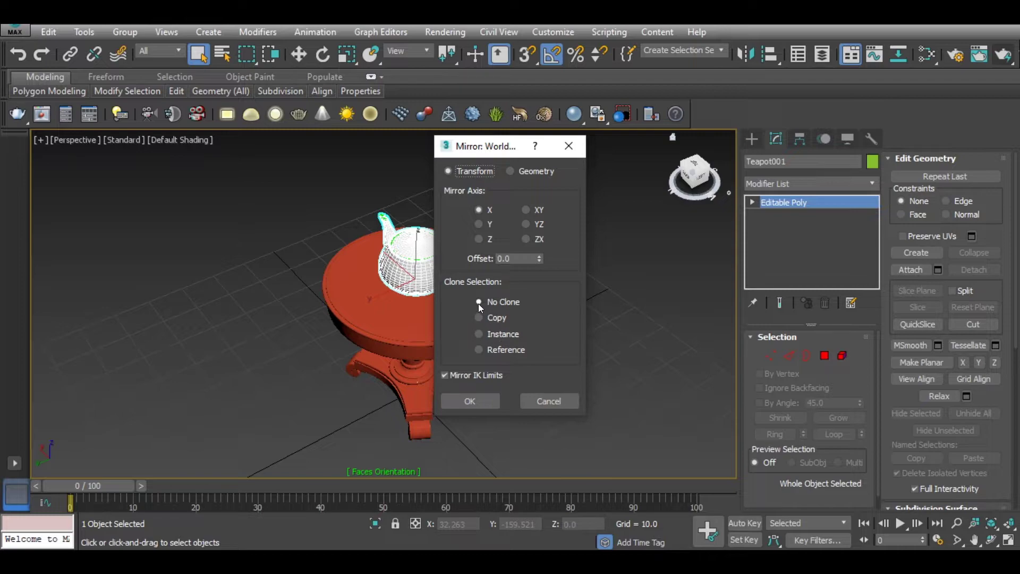
{"action": "left_click", "coordinate": [468, 399]}
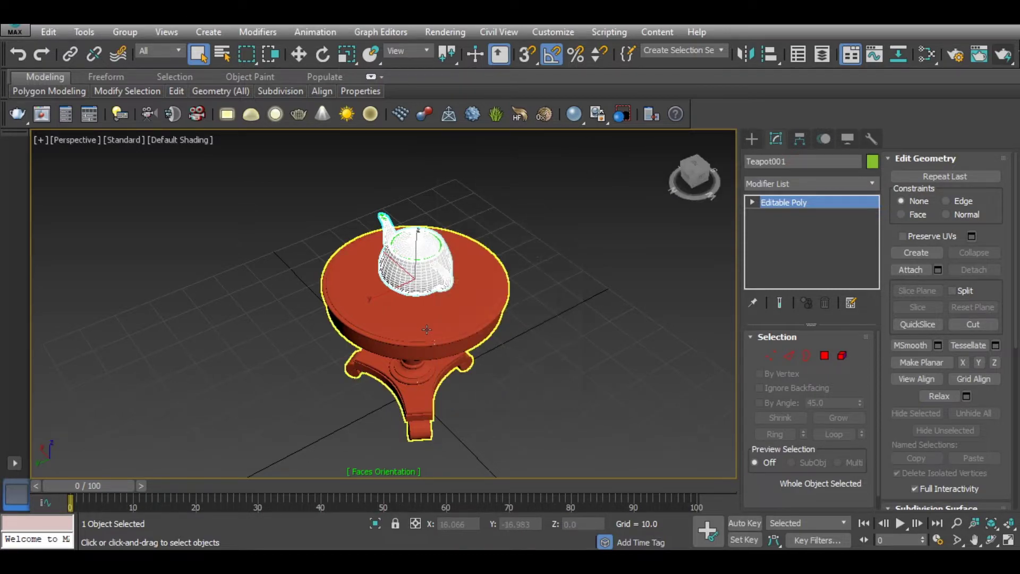
{"action": "left_click", "coordinate": [415, 297]}
{"action": "mouse_move", "coordinate": [510, 330]}
{"action": "middle_mouse_down", "text": "alt"}
{"action": "mouse_move", "coordinate": [538, 328]}
{"action": "mouse_move", "coordinate": [514, 348]}
{"action": "middle_mouse_up", "text": "alt"}
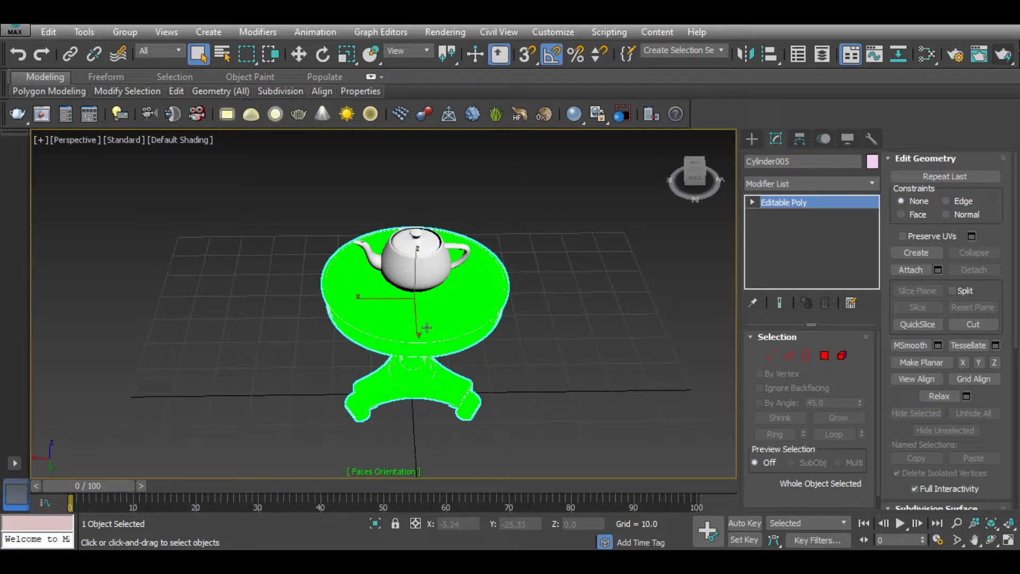
{"action": "left_click", "coordinate": [747, 53]}
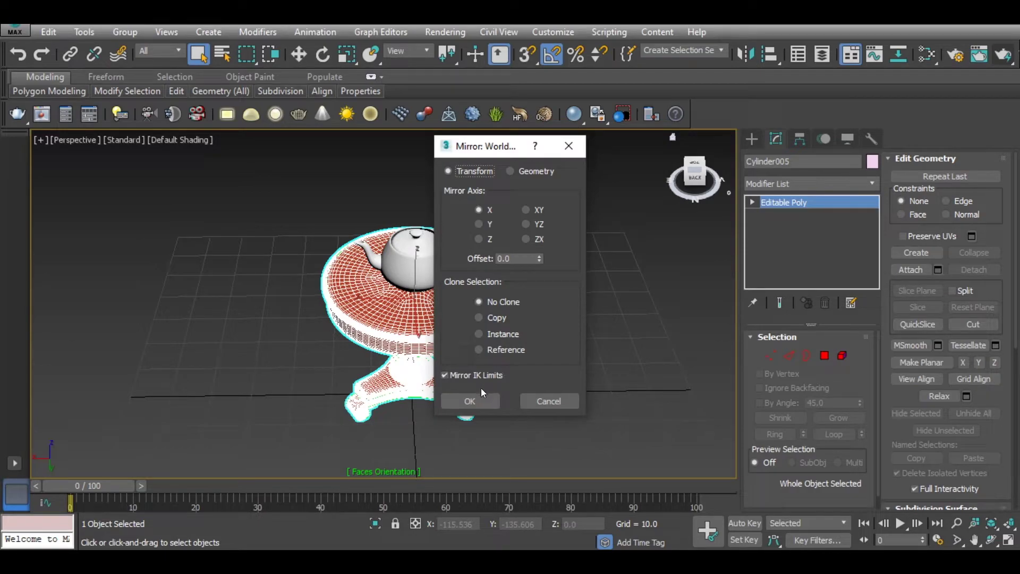
{"action": "left_click", "coordinate": [475, 401]}
{"action": "left_click", "coordinate": [528, 333]}
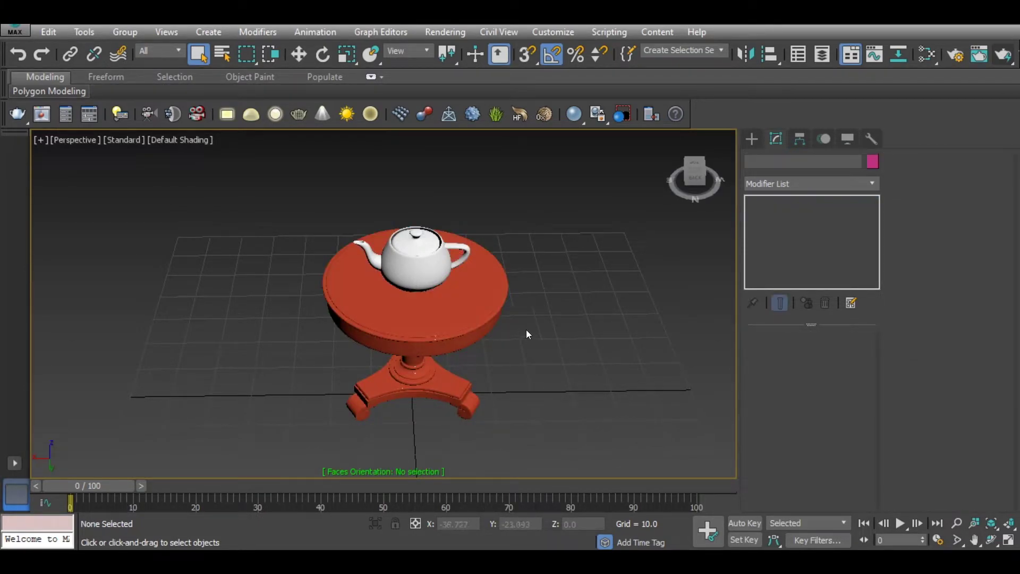
{"action": "mouse_move", "coordinate": [425, 330]}
{"action": "middle_mouse_down", "text": "alt"}
{"action": "mouse_move", "coordinate": [391, 395]}
{"action": "mouse_move", "coordinate": [408, 381]}
{"action": "middle_mouse_up", "text": "alt"}
{"action": "scroll", "coordinate": [391, 395], "scroll_direction": "down", "scroll_amount": 3}
{"action": "scroll", "coordinate": [394, 391], "scroll_direction": "down", "scroll_amount": 2}
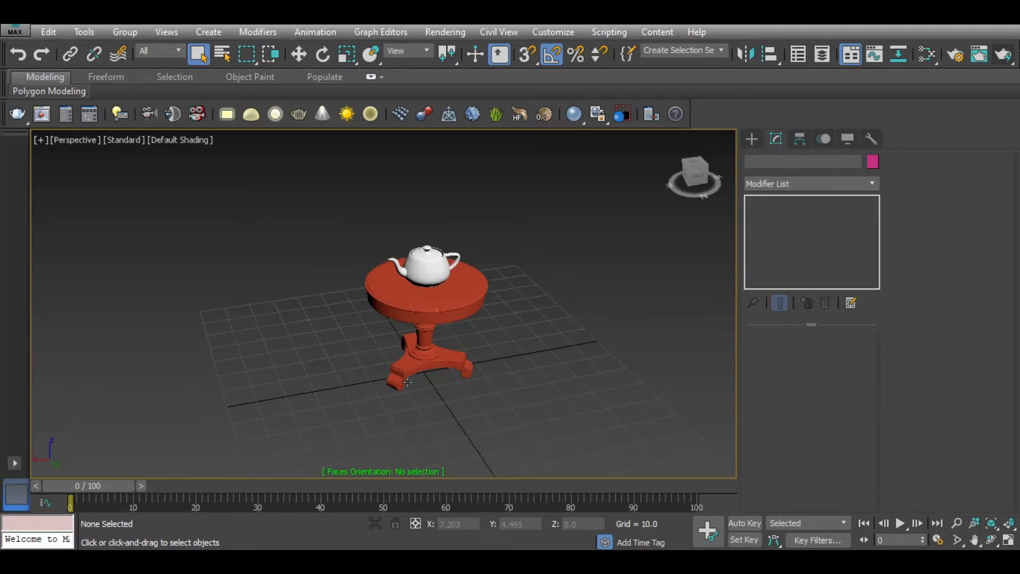
Re-export the scene over table.FBX on the Desktop, confirming replacement and default FBX settings
{"action": "left_click", "coordinate": [14, 32]}
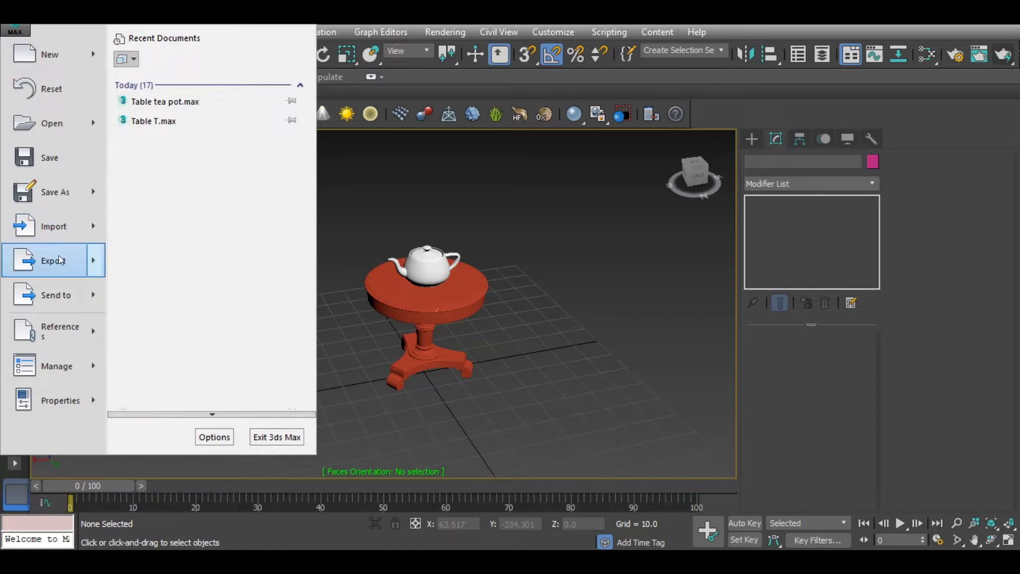
{"action": "mouse_move", "coordinate": [53, 260]}
{"action": "left_click", "coordinate": [187, 90]}
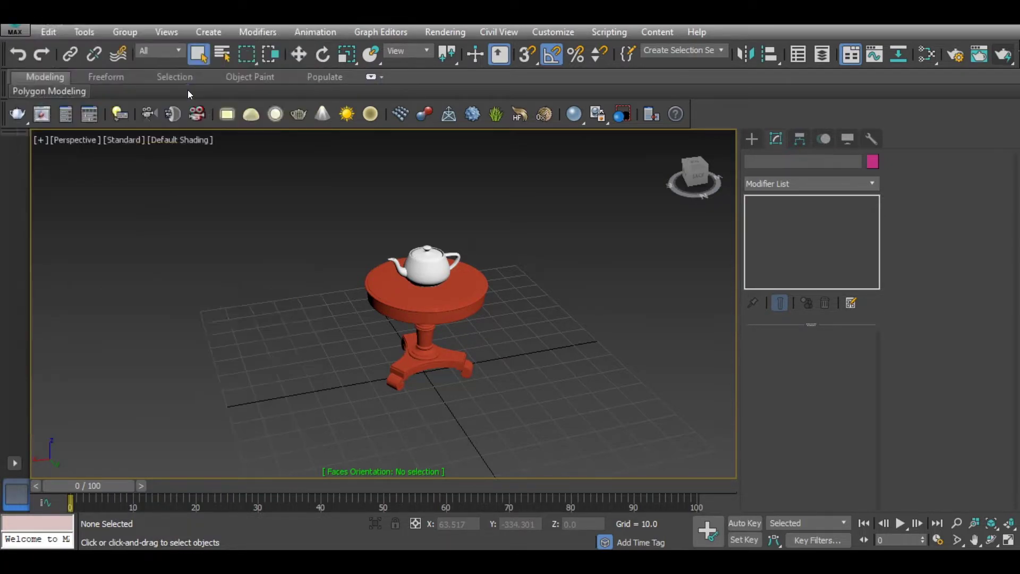
{"action": "left_click", "coordinate": [119, 152]}
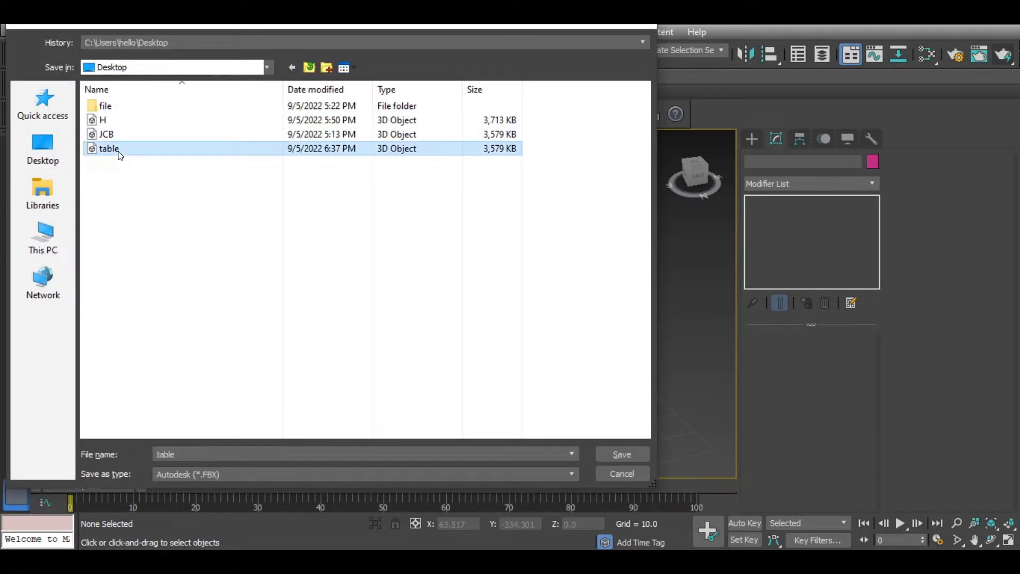
{"action": "left_click", "coordinate": [623, 453]}
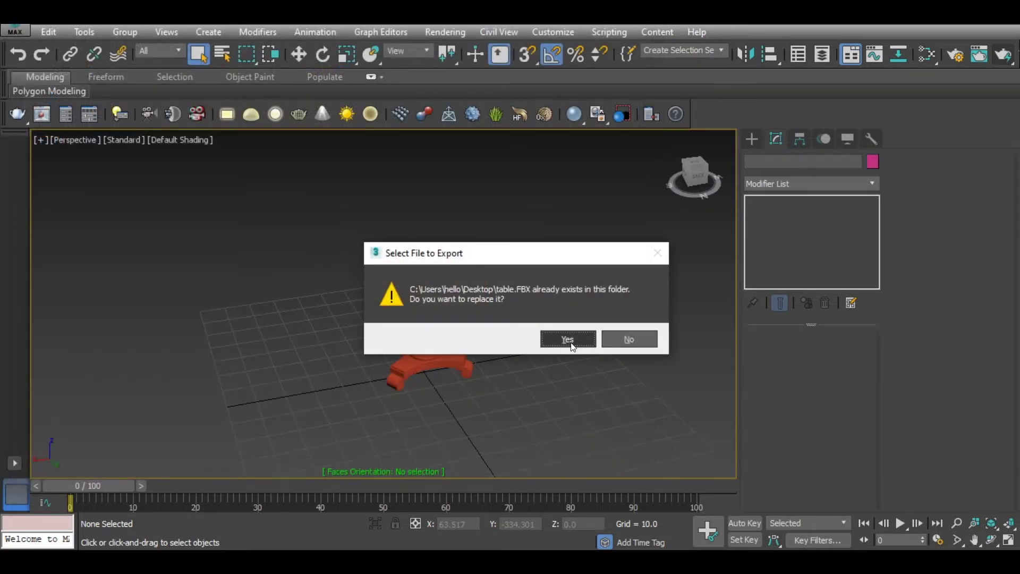
{"action": "left_click", "coordinate": [568, 339]}
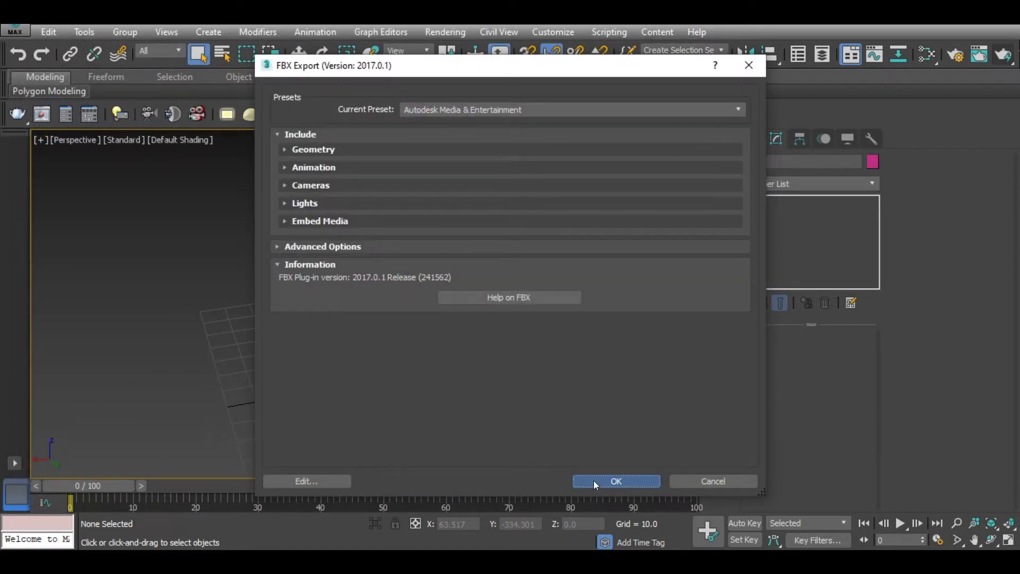
{"action": "left_click", "coordinate": [595, 480]}
{"action": "left_click", "coordinate": [753, 518]}
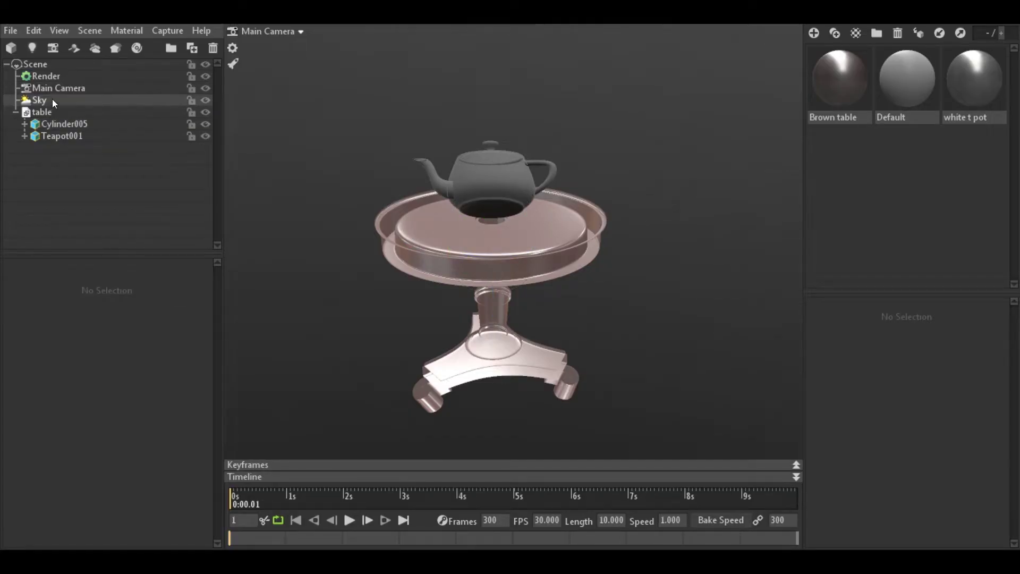
Delete the old table node and drag the new table.FBX into the Marmoset viewport
{"action": "left_click", "coordinate": [42, 112]}
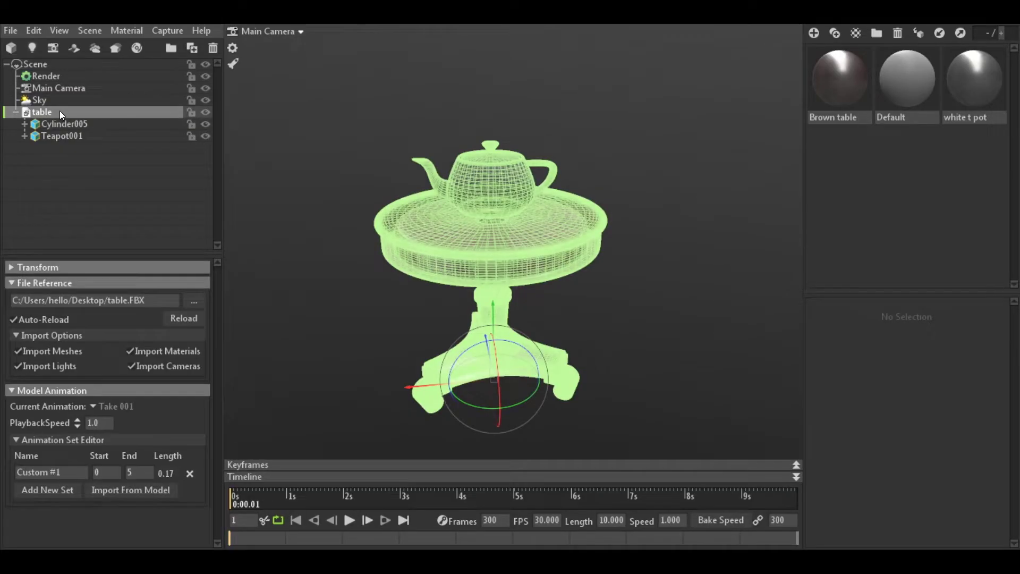
{"action": "key", "text": "Delete"}
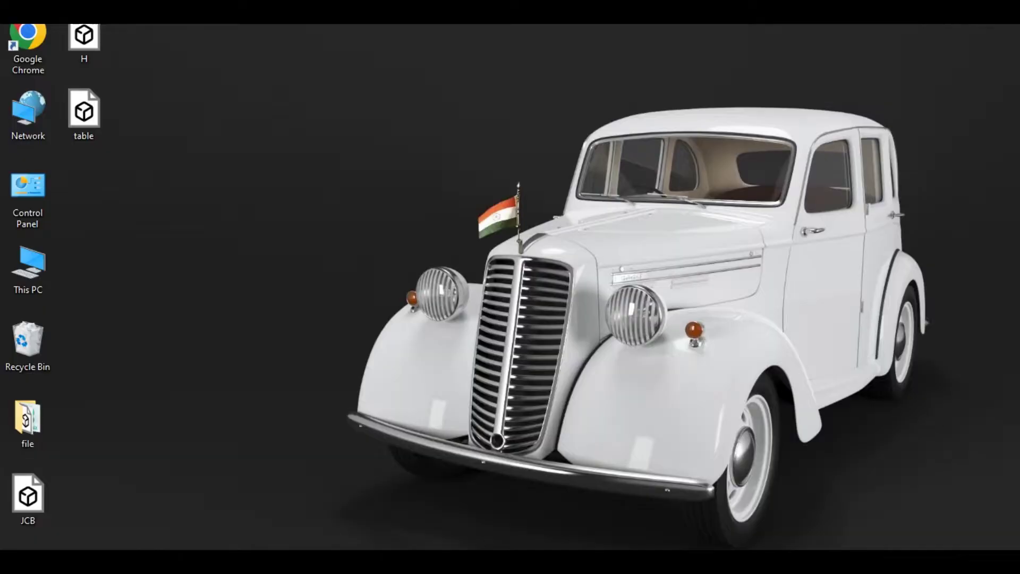
{"action": "mouse_move", "coordinate": [87, 114]}
{"action": "left_mouse_down"}
{"action": "mouse_move", "coordinate": [618, 552]}
{"action": "mouse_move", "coordinate": [531, 263]}
{"action": "left_mouse_up"}
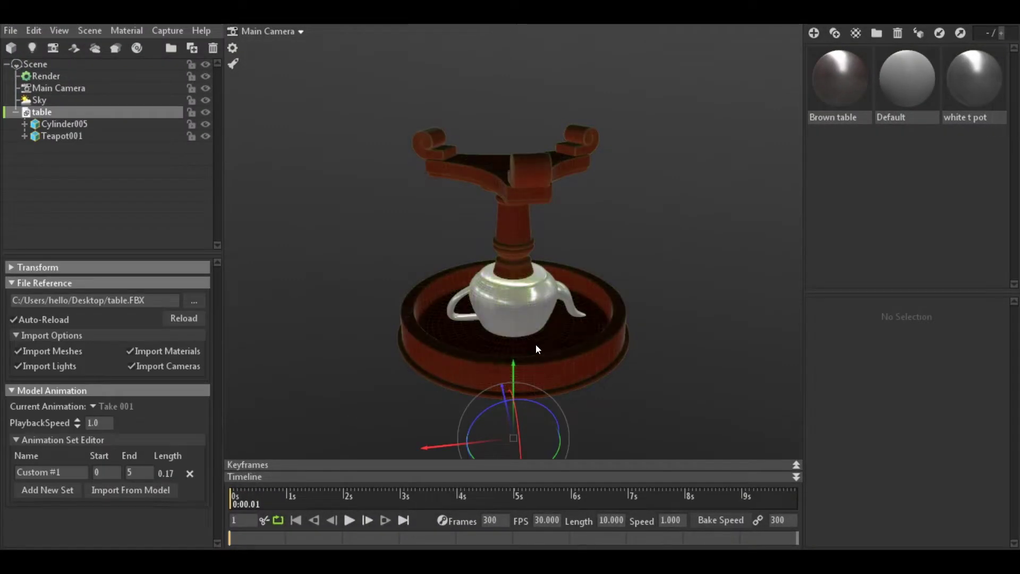
{"action": "mouse_move", "coordinate": [649, 302]}
{"action": "left_mouse_down"}
{"action": "mouse_move", "coordinate": [573, 282]}
{"action": "mouse_move", "coordinate": [488, 291]}
{"action": "mouse_move", "coordinate": [522, 339]}
{"action": "mouse_move", "coordinate": [704, 299]}
{"action": "mouse_move", "coordinate": [396, 314]}
{"action": "mouse_move", "coordinate": [586, 314]}
{"action": "mouse_move", "coordinate": [588, 365]}
{"action": "left_mouse_up"}
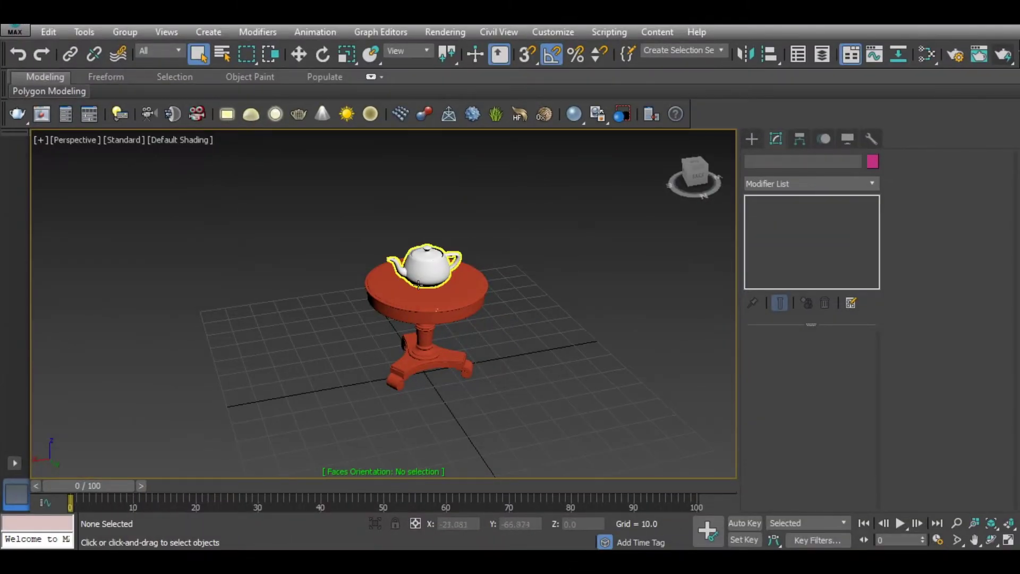
Reset the table's scale in Hierarchy > Pivot with Affect Pivot Only enabled
{"action": "left_click", "coordinate": [429, 289]}
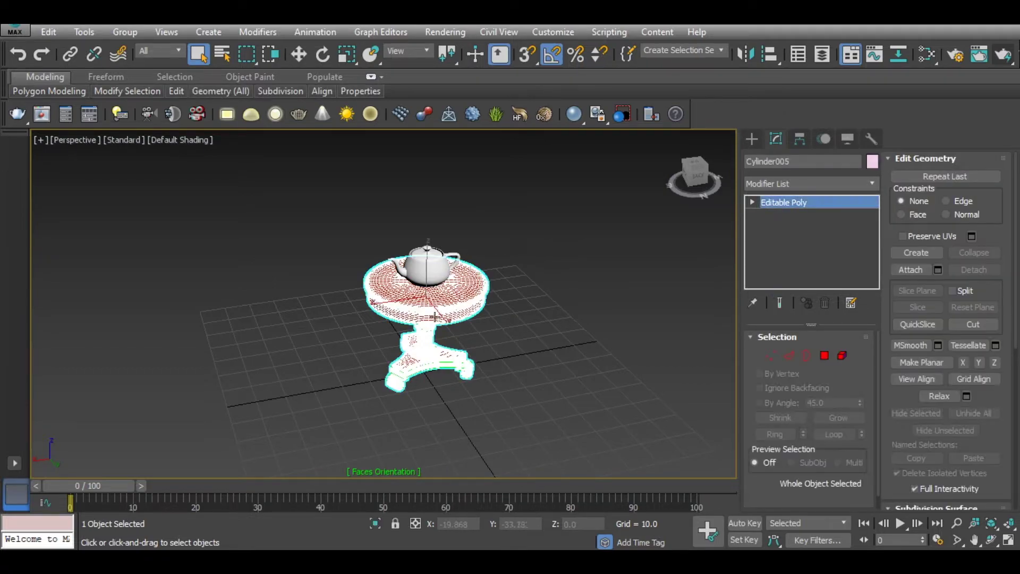
{"action": "scroll", "coordinate": [429, 288], "scroll_direction": "up", "scroll_amount": 5}
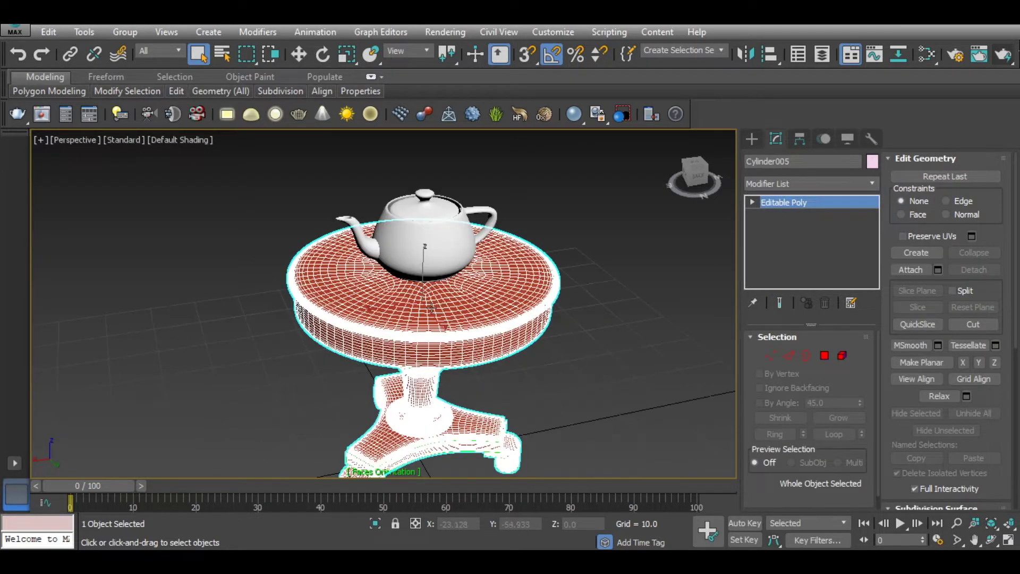
{"action": "left_click", "coordinate": [798, 142]}
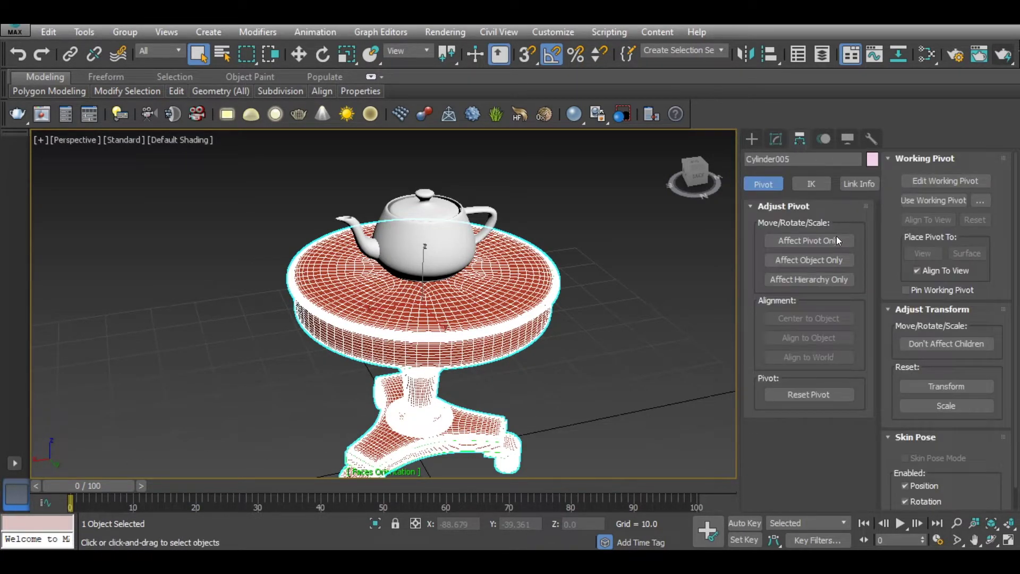
{"action": "left_click", "coordinate": [817, 239]}
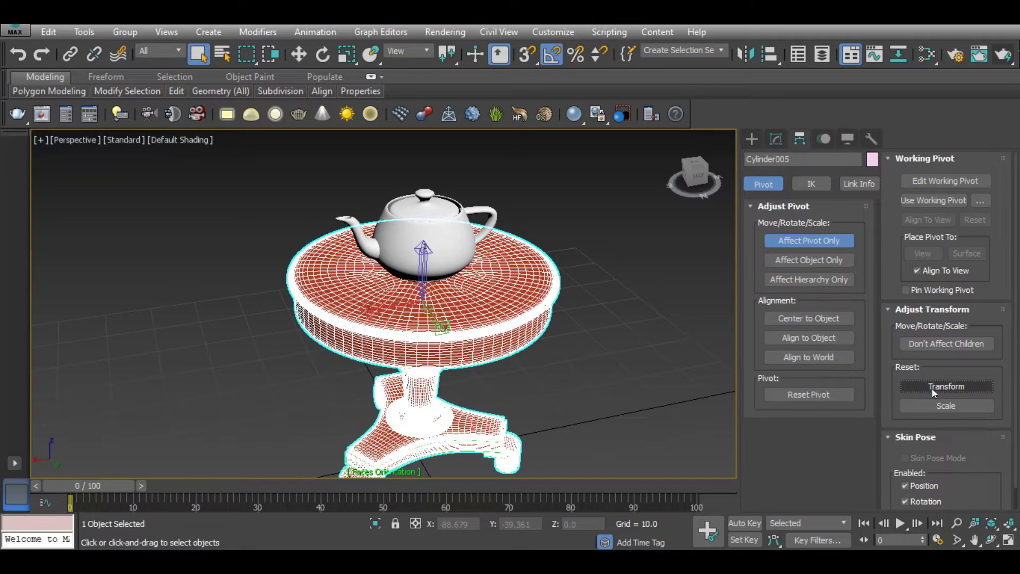
{"action": "left_click", "coordinate": [939, 405]}
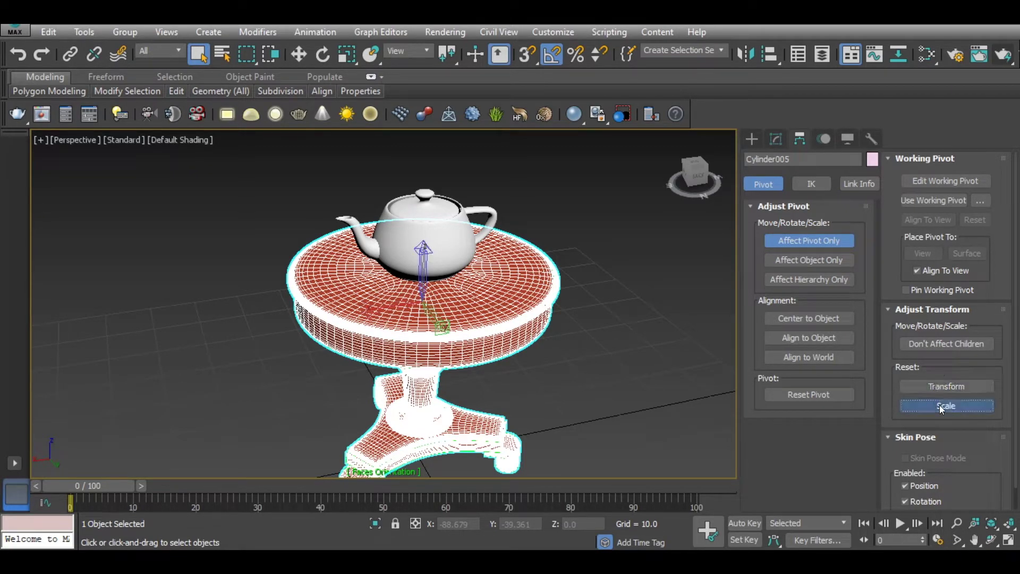
Reset the teapot's transform and scale, then deselect it
{"action": "left_click", "coordinate": [453, 247]}
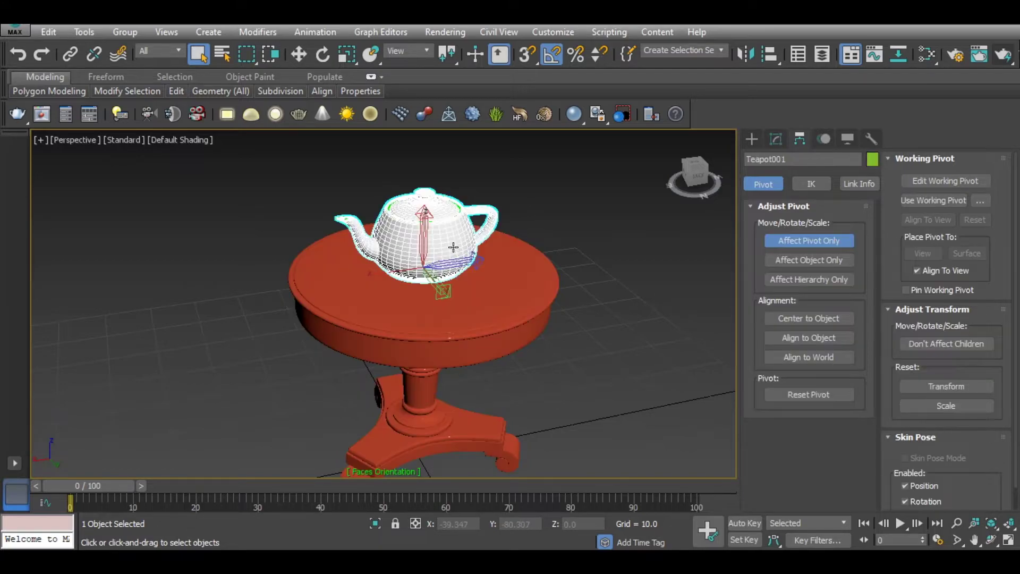
{"action": "left_click", "coordinate": [945, 388]}
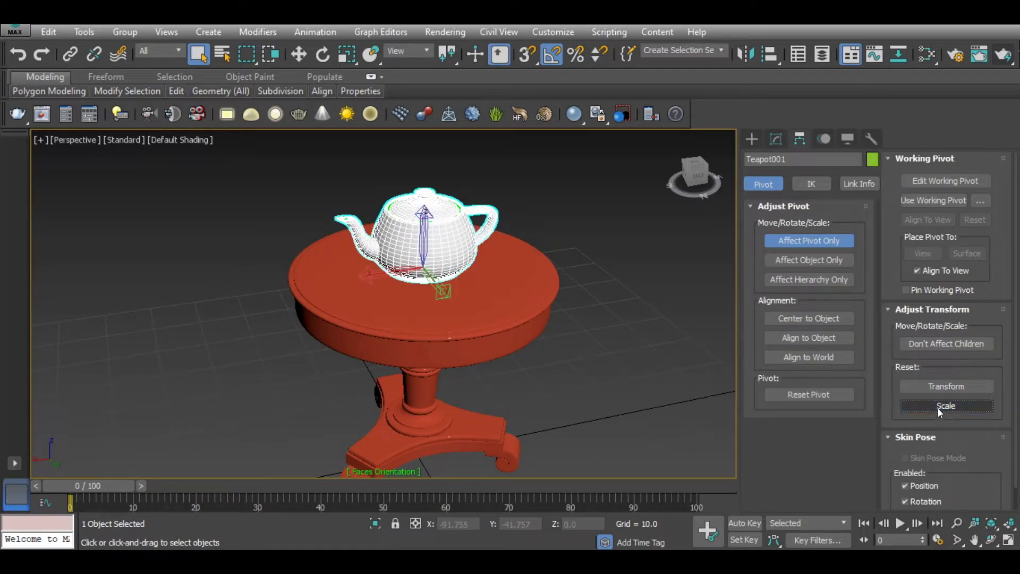
{"action": "left_click", "coordinate": [939, 408]}
{"action": "left_click", "coordinate": [643, 338]}
{"action": "scroll", "coordinate": [556, 344], "scroll_direction": "down", "scroll_amount": 3}
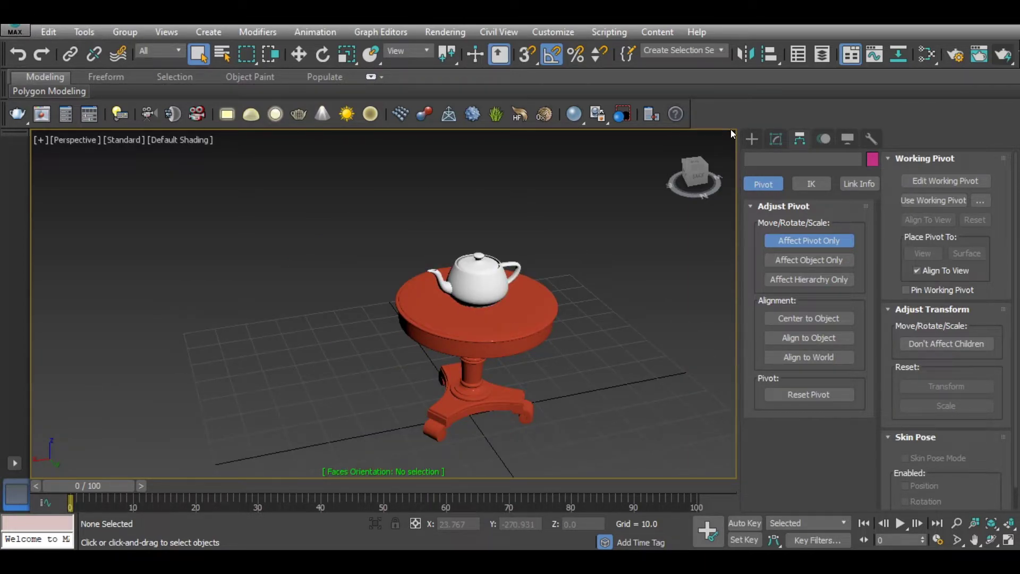
{"action": "left_click", "coordinate": [752, 139]}
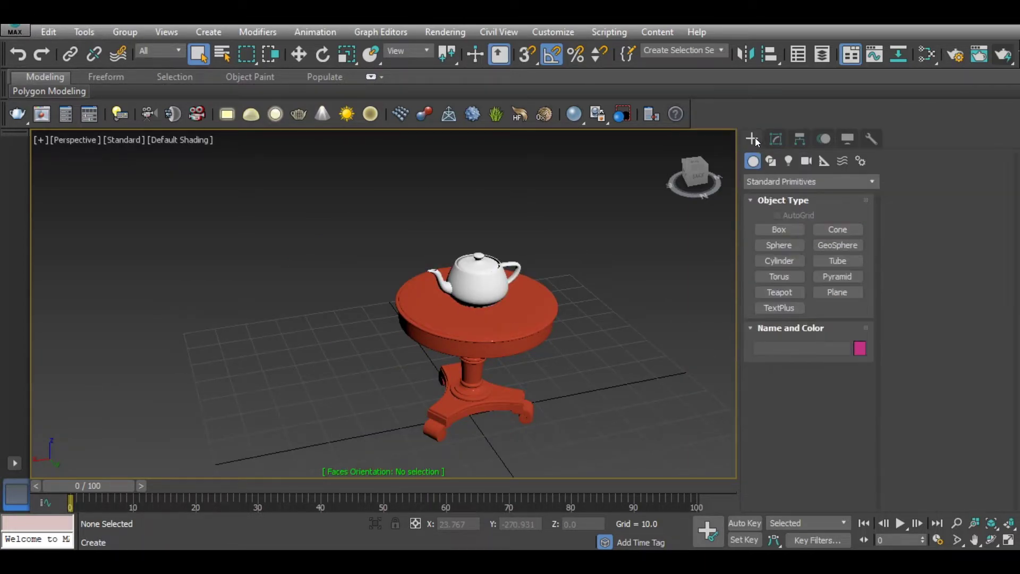
Export the reset scene over table.FBX on the Desktop, accepting default FBX settings
{"action": "left_click", "coordinate": [20, 31]}
{"action": "mouse_move", "coordinate": [53, 260]}
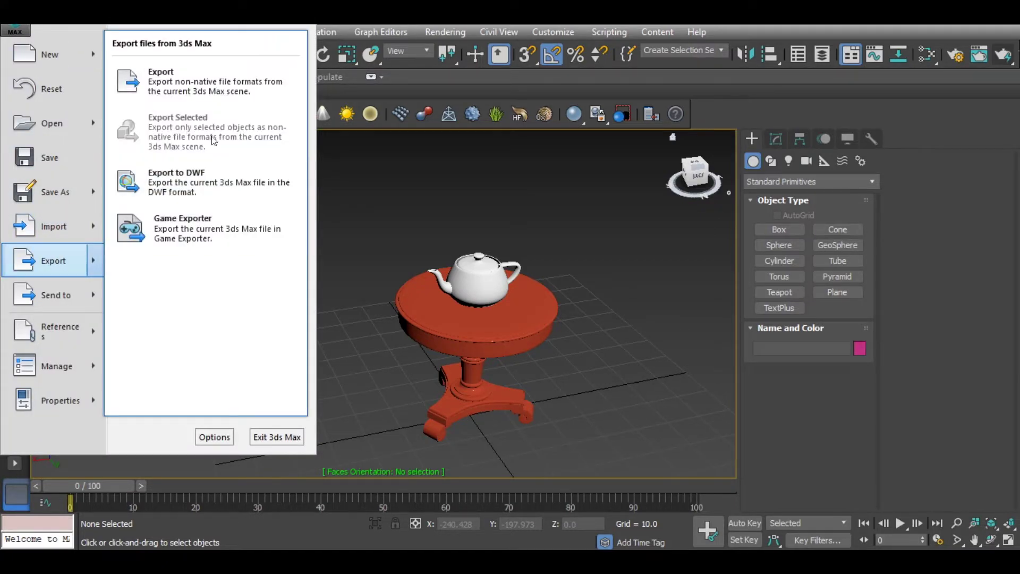
{"action": "left_click", "coordinate": [189, 78]}
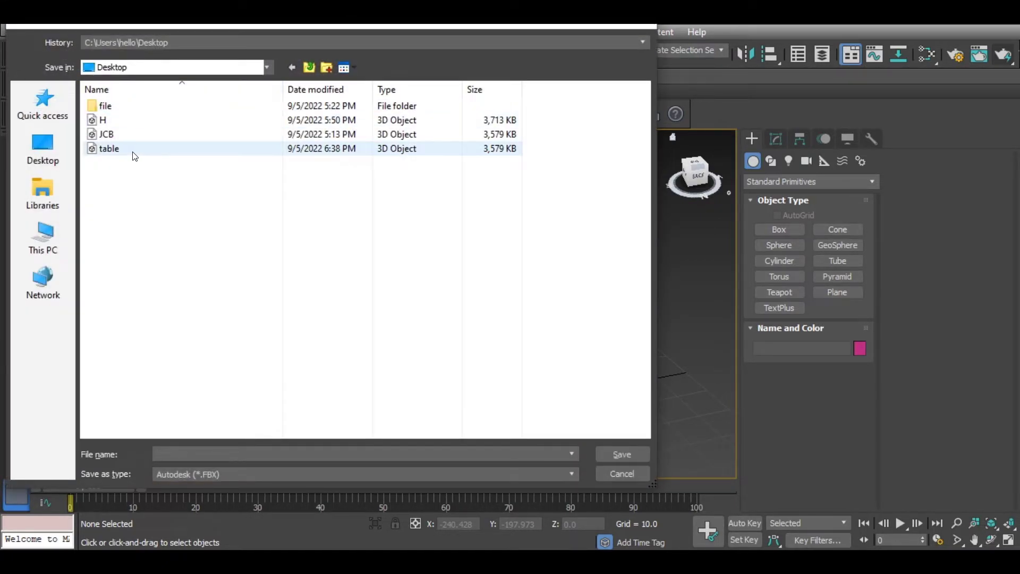
{"action": "left_click", "coordinate": [134, 153]}
{"action": "left_click", "coordinate": [614, 455]}
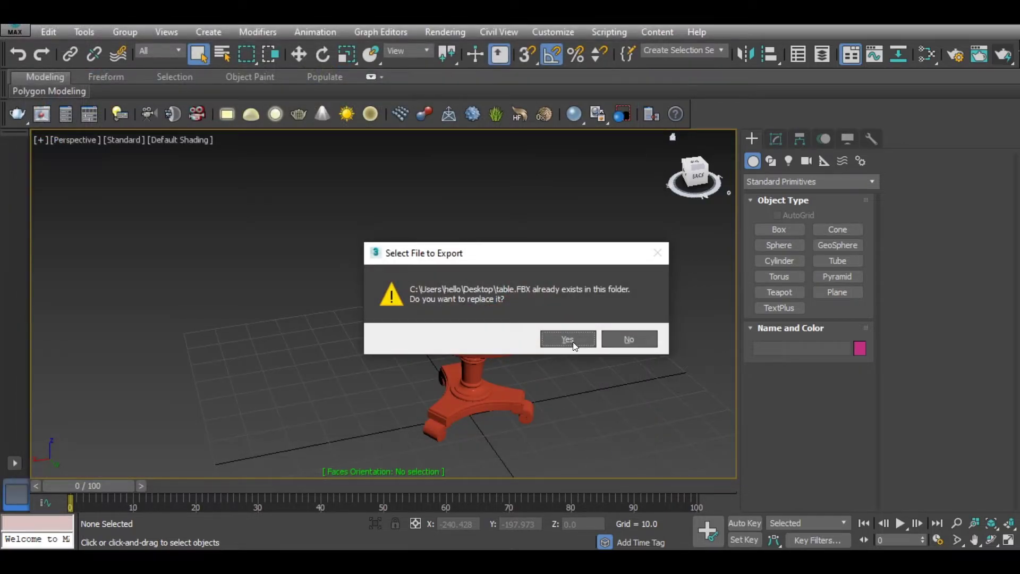
{"action": "left_click", "coordinate": [572, 341]}
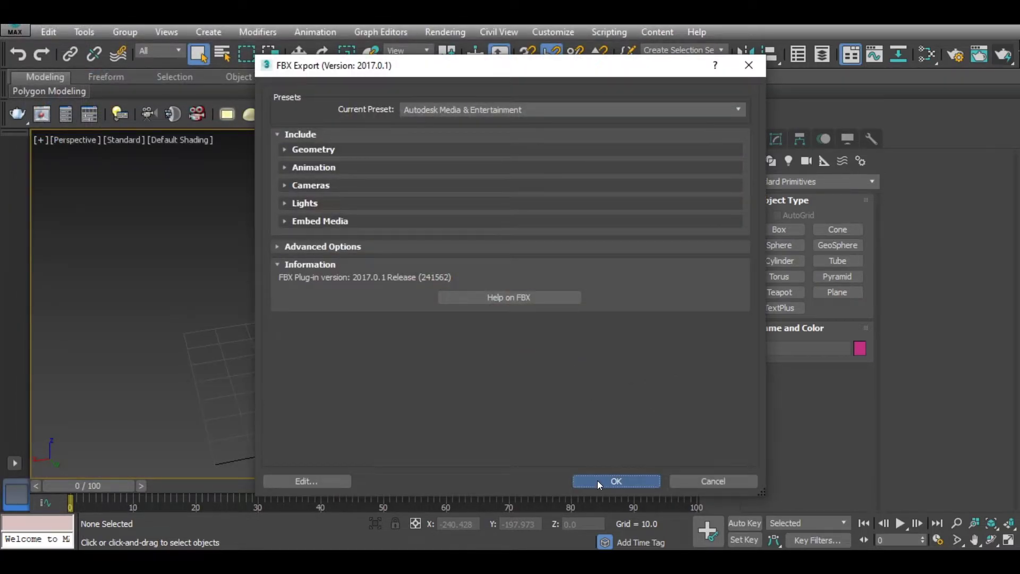
{"action": "left_click", "coordinate": [598, 481]}
{"action": "left_click", "coordinate": [759, 526]}
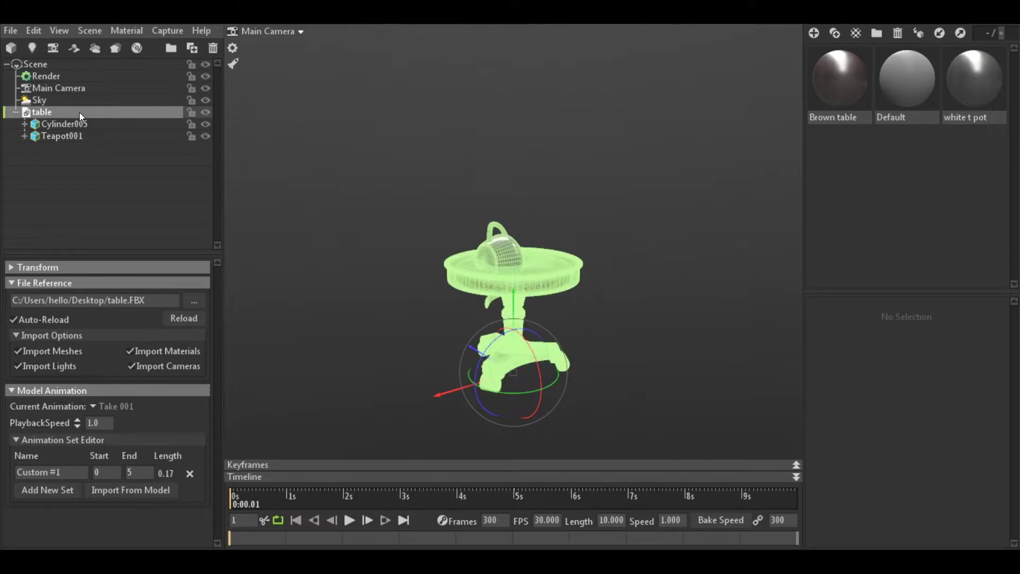
Delete the old table and start a new Marmoset scene without saving
{"action": "key", "text": "Delete"}
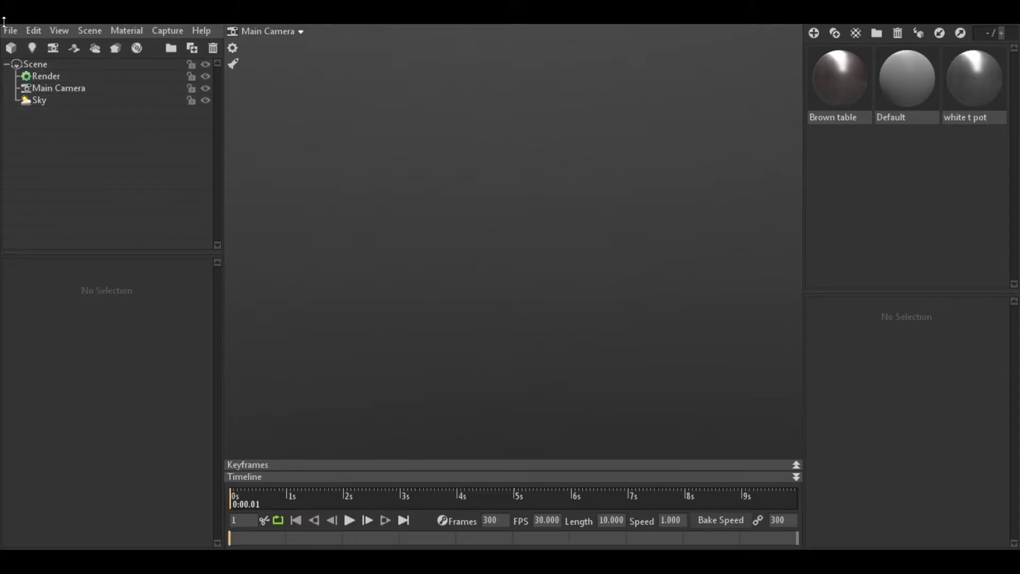
{"action": "left_click", "coordinate": [8, 31]}
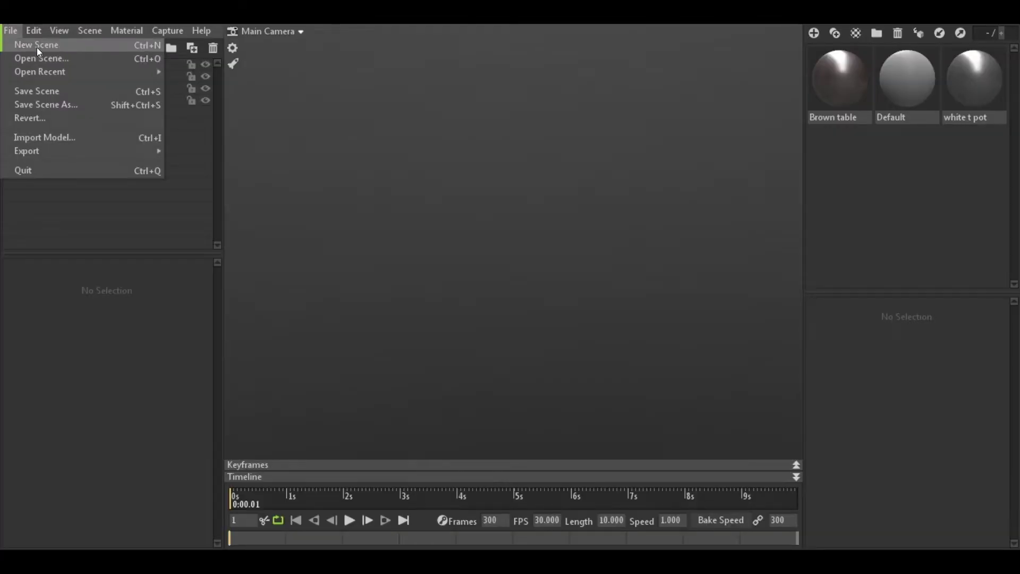
{"action": "left_click", "coordinate": [37, 46]}
{"action": "left_click", "coordinate": [561, 347]}
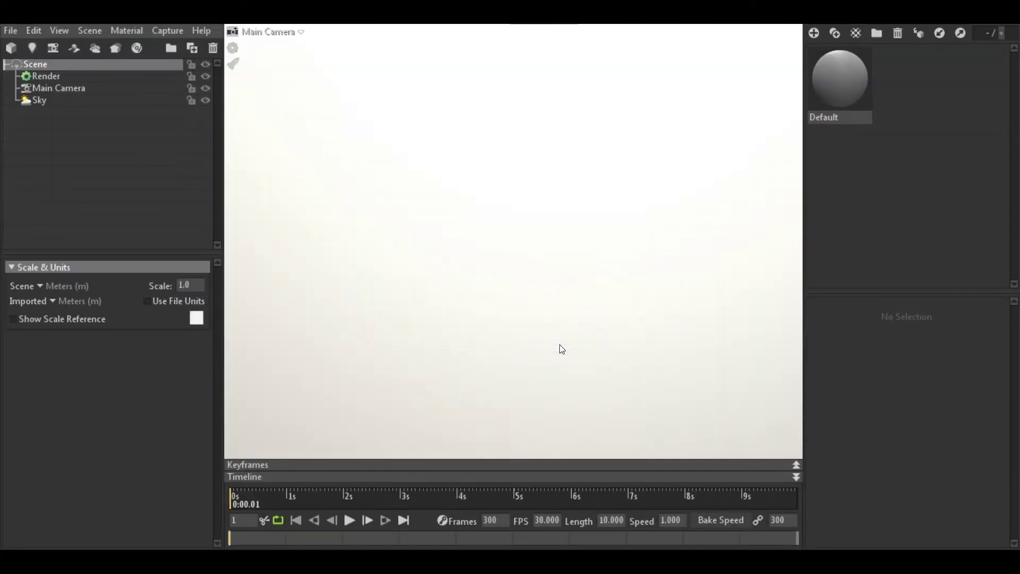
Import table.FBX from the Desktop into the new scene
{"action": "left_click", "coordinate": [11, 48]}
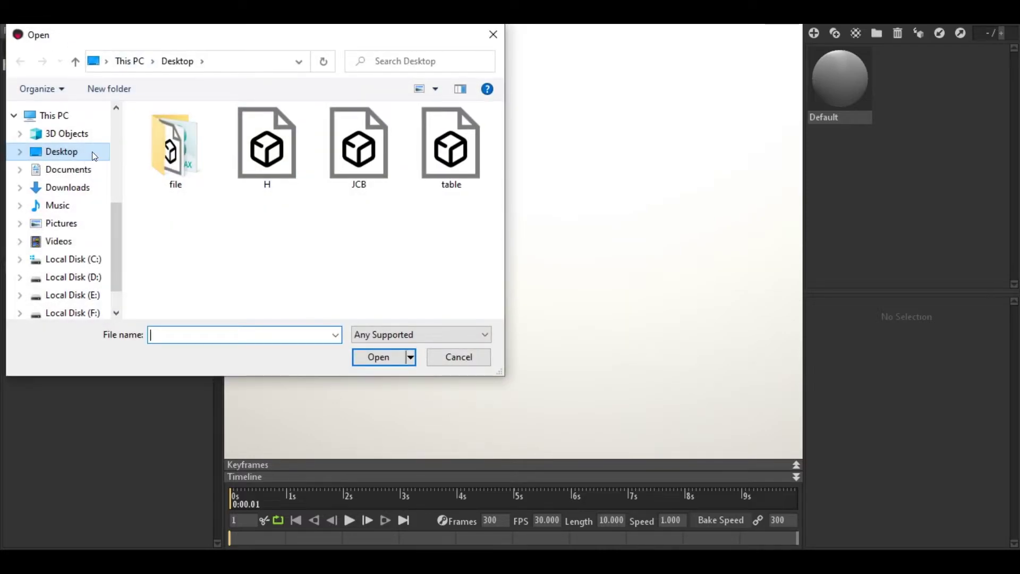
{"action": "left_click", "coordinate": [456, 166]}
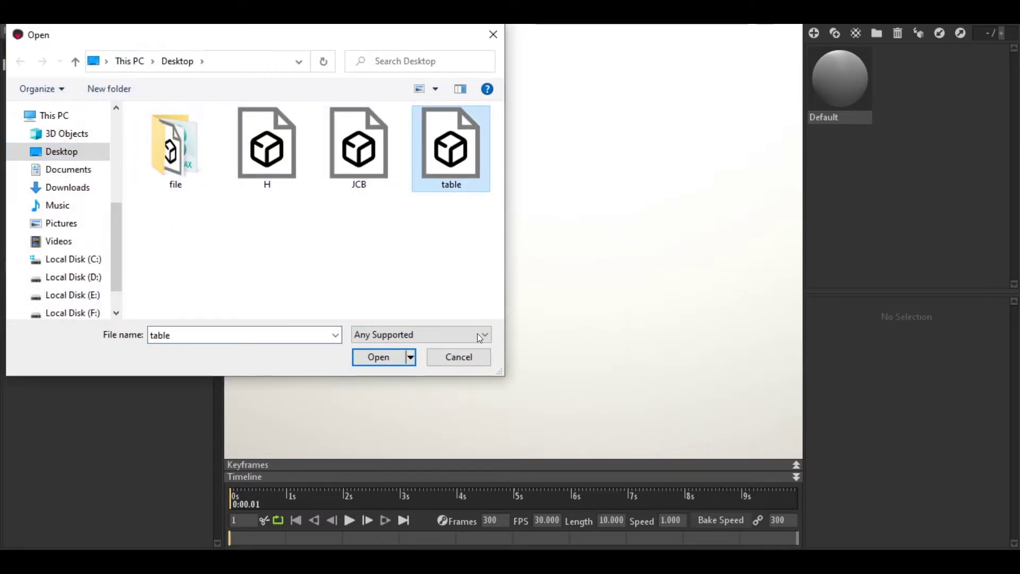
{"action": "left_click", "coordinate": [383, 358]}
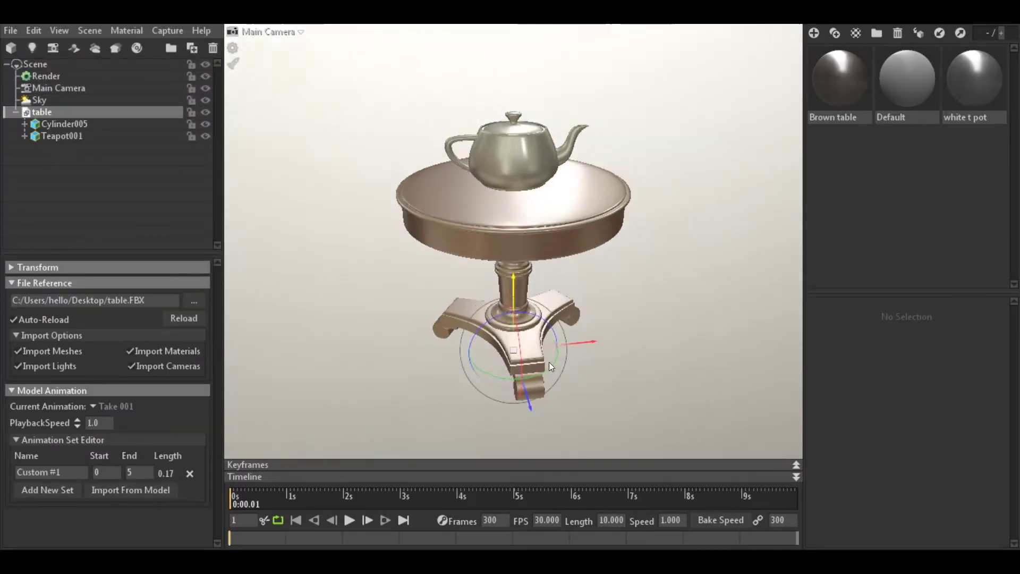
{"action": "scroll", "coordinate": [549, 362], "scroll_direction": "down", "scroll_amount": 5}
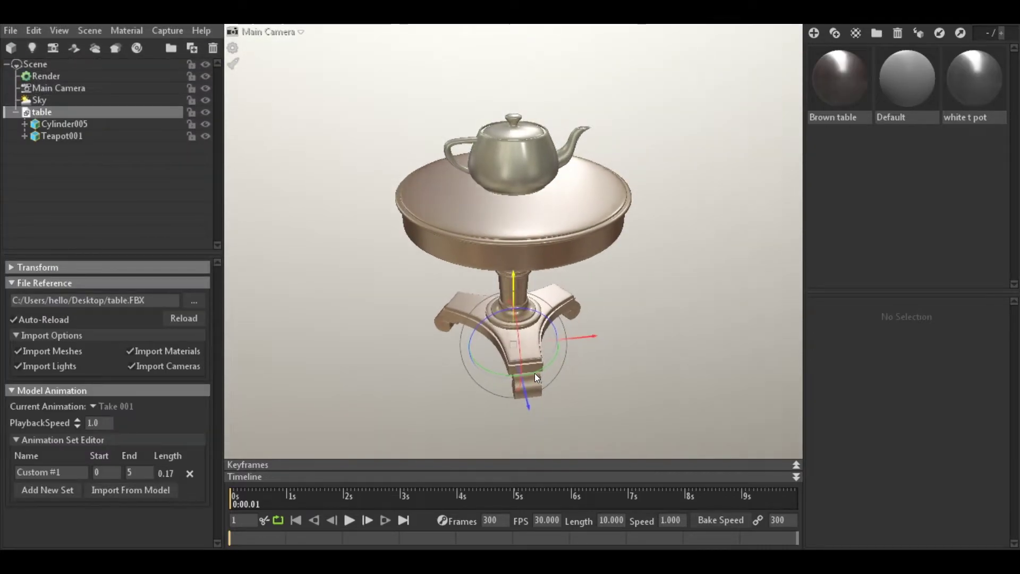
{"action": "left_click", "coordinate": [46, 101]}
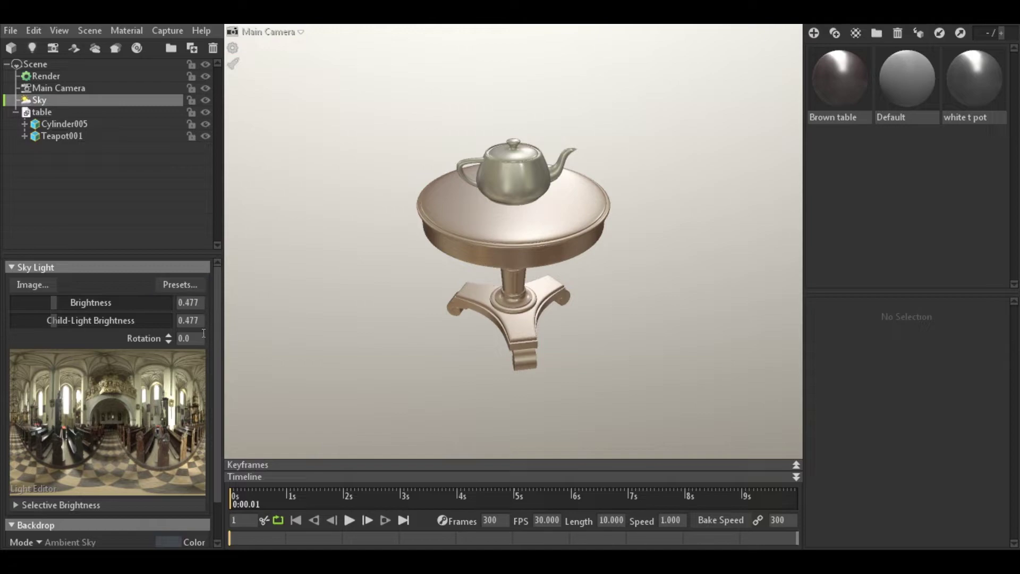
Apply the Indoor Fluorescents sky lighting preset
{"action": "left_click", "coordinate": [176, 290]}
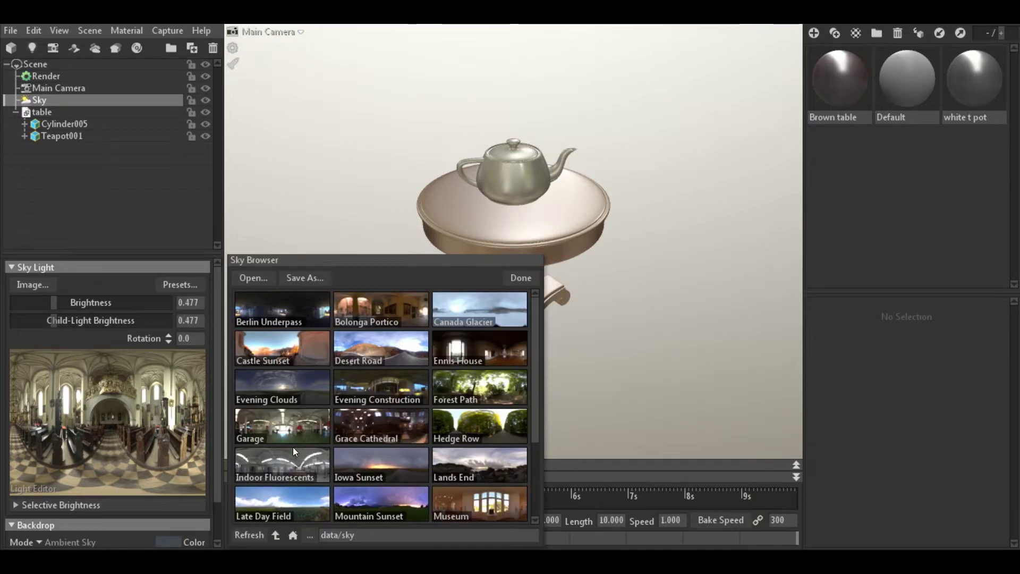
{"action": "left_click", "coordinate": [293, 466]}
{"action": "left_click", "coordinate": [520, 278]}
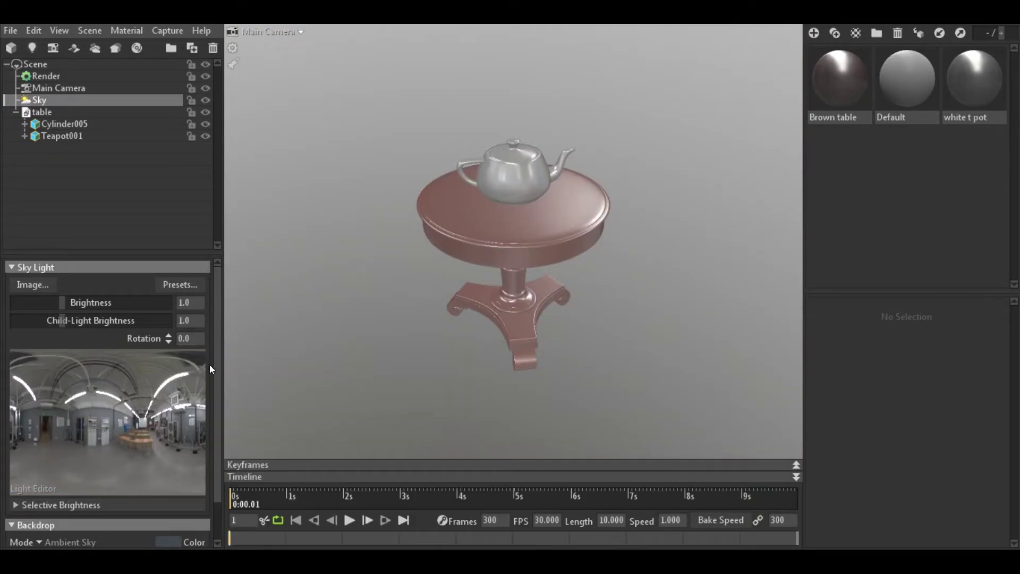
{"action": "scroll", "coordinate": [215, 426], "scroll_direction": "down", "scroll_amount": 2}
Drop the backdrop brightness to about 0.006, then select the teapot
{"action": "left_click_drag", "start_coordinate": [77, 518], "coordinate": [28, 524]}
{"action": "mouse_move", "coordinate": [473, 359]}
{"action": "left_mouse_down"}
{"action": "mouse_move", "coordinate": [531, 358]}
{"action": "mouse_move", "coordinate": [337, 357]}
{"action": "mouse_move", "coordinate": [497, 317]}
{"action": "left_mouse_up"}
{"action": "mouse_move", "coordinate": [540, 194]}
{"action": "left_mouse_down"}
{"action": "mouse_move", "coordinate": [496, 280]}
{"action": "mouse_move", "coordinate": [622, 253]}
{"action": "mouse_move", "coordinate": [422, 279]}
{"action": "mouse_move", "coordinate": [502, 296]}
{"action": "mouse_move", "coordinate": [519, 194]}
{"action": "left_mouse_up"}
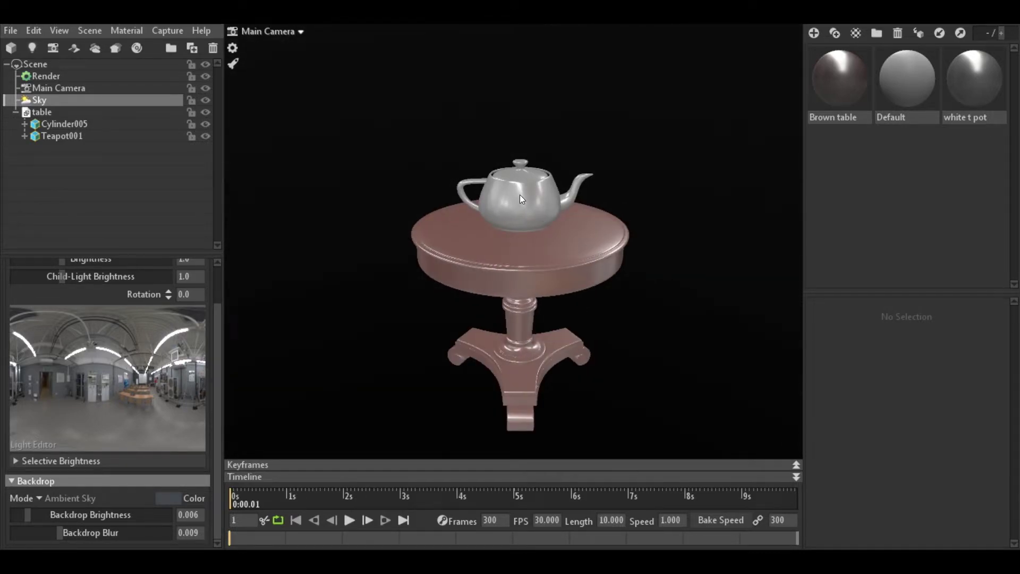
{"action": "left_click", "coordinate": [527, 205]}
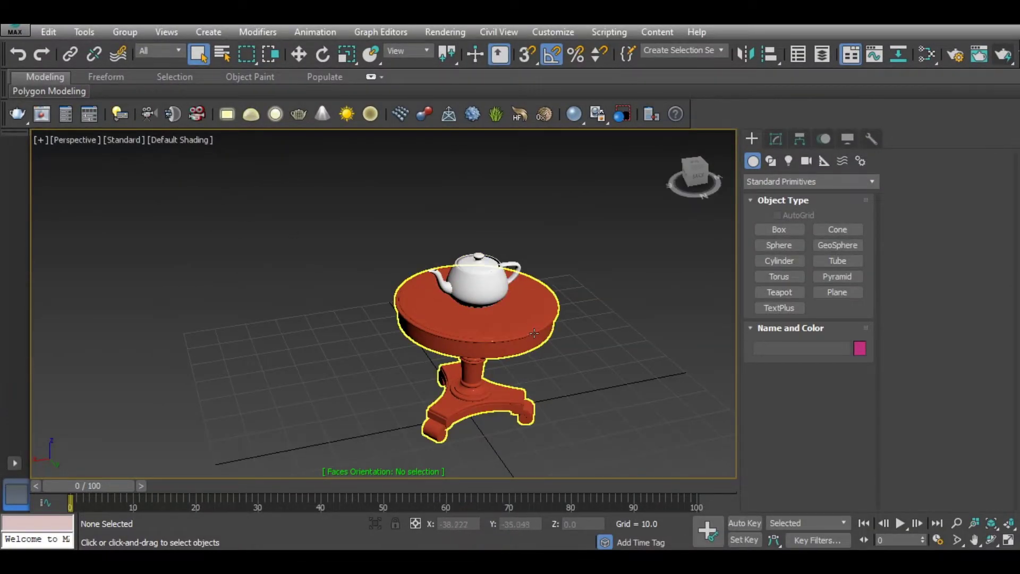
Reopen Table tea pot.max from Recent Documents without saving, and maximize the Perspective view
{"action": "middle_click_drag", "start_coordinate": [586, 277], "coordinate": [432, 311], "text": "alt"}
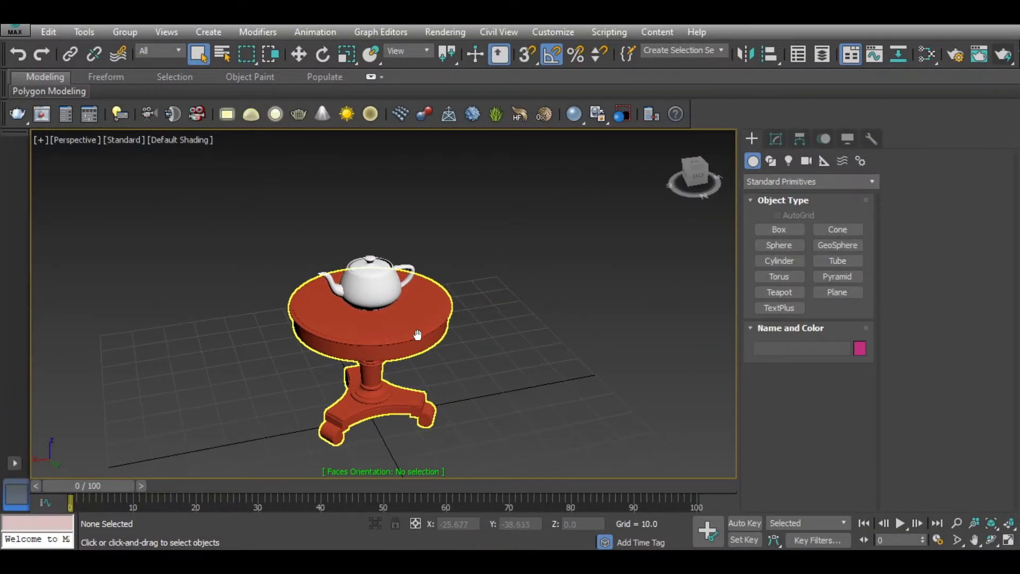
{"action": "scroll", "coordinate": [433, 312], "scroll_direction": "up", "scroll_amount": 3}
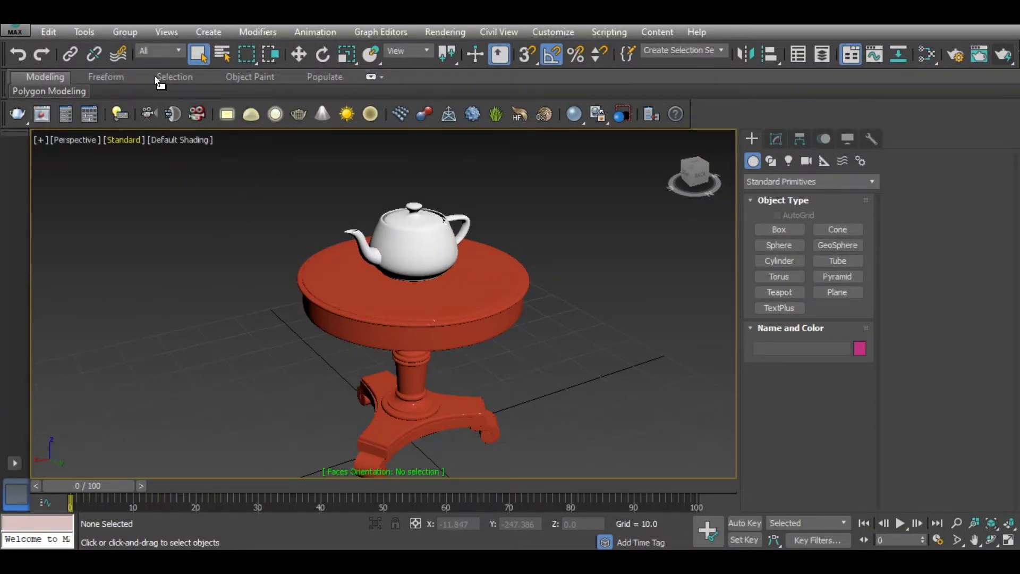
{"action": "left_click", "coordinate": [16, 30]}
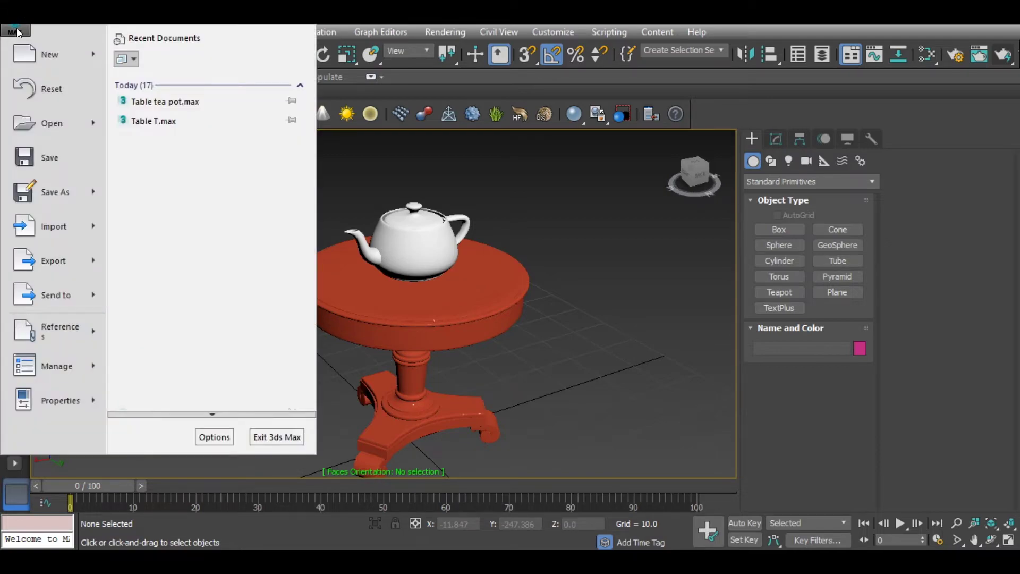
{"action": "left_click", "coordinate": [191, 103]}
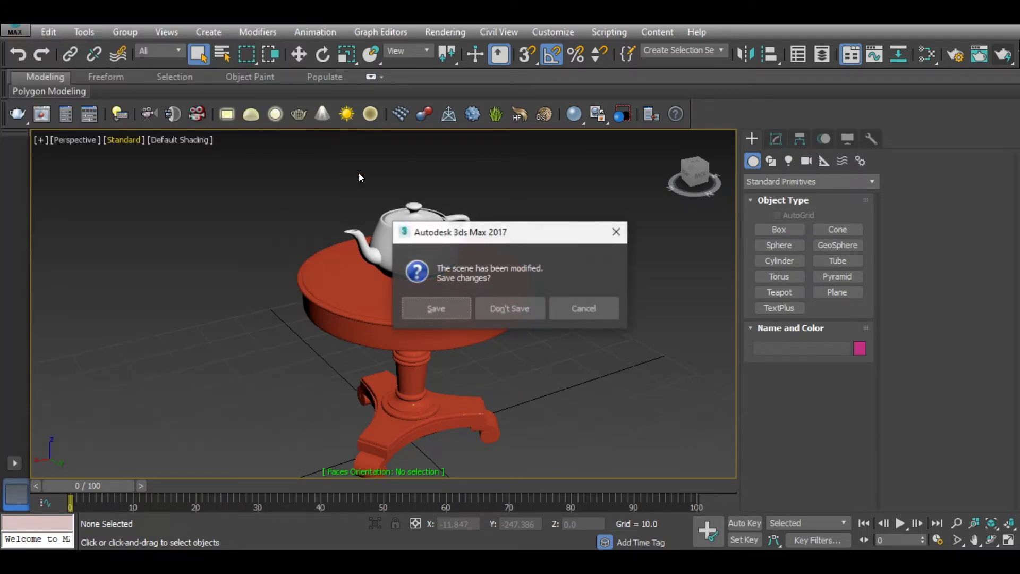
{"action": "left_click", "coordinate": [499, 307]}
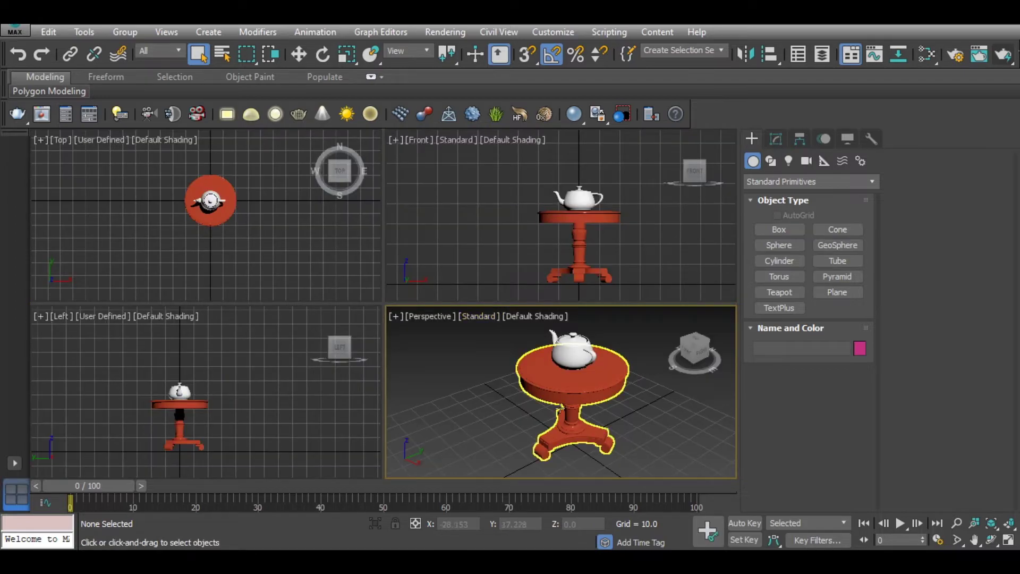
{"action": "key", "text": "alt+w"}
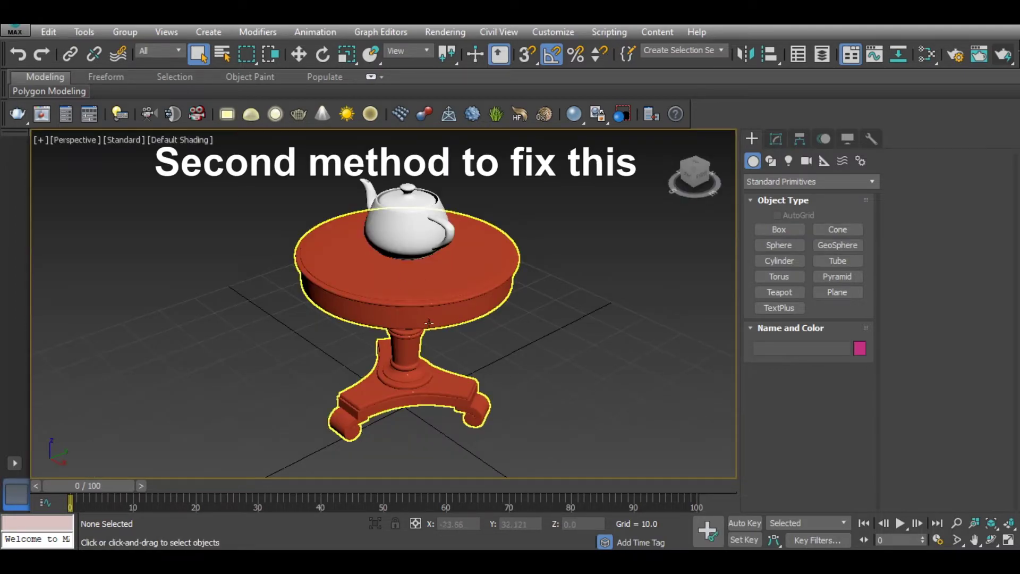
Turn on face orientation display in the viewport to check the normals
{"action": "left_click", "coordinate": [379, 244]}
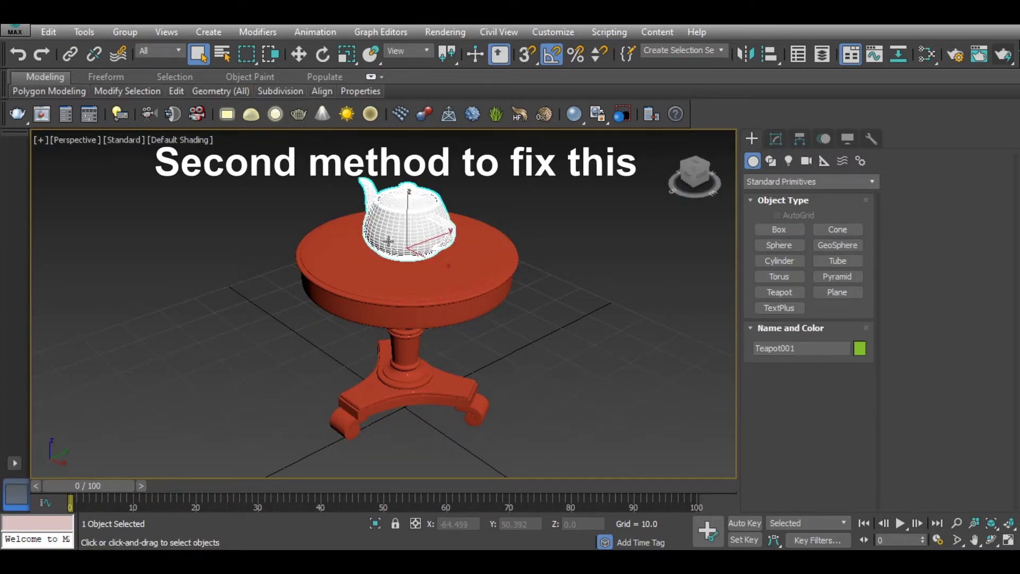
{"action": "left_click", "coordinate": [40, 139]}
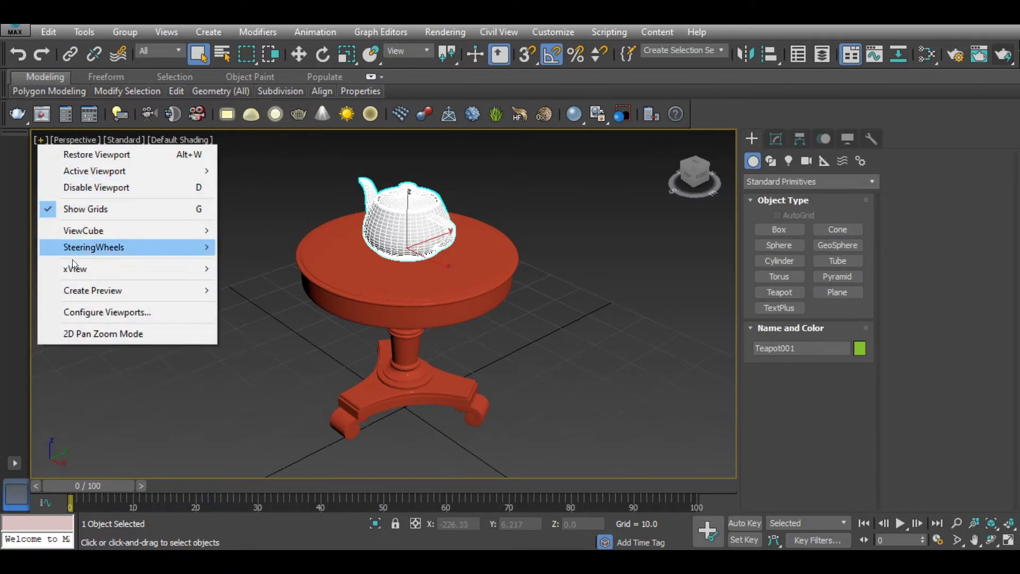
{"action": "mouse_move", "coordinate": [75, 269]}
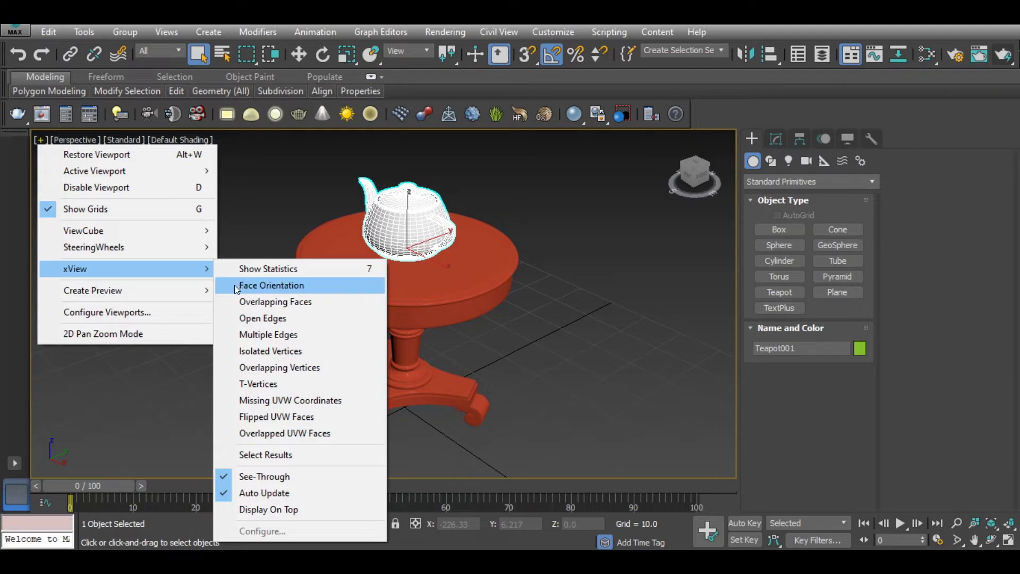
{"action": "left_click", "coordinate": [258, 289]}
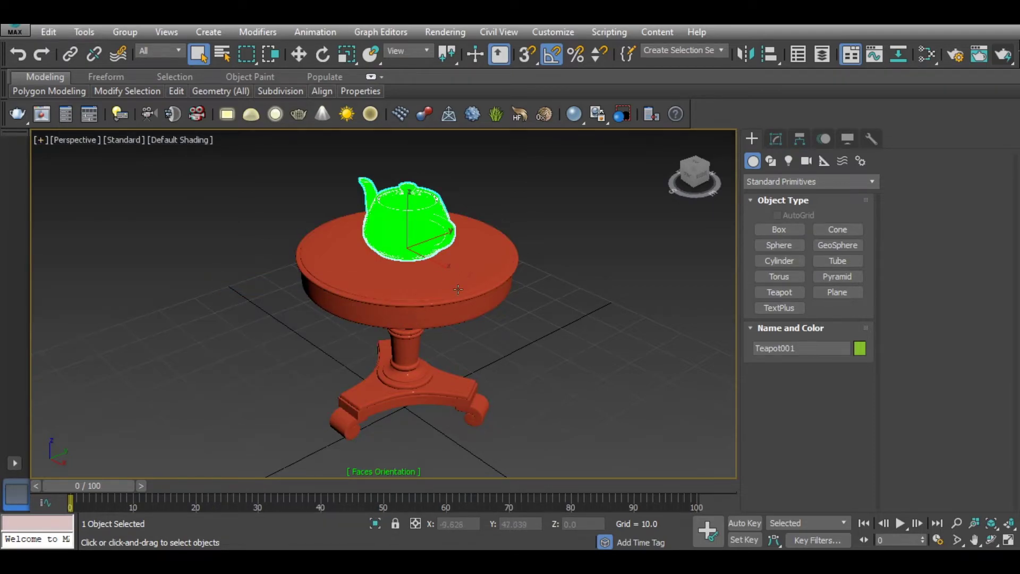
Apply Reset XForm's Reset Selected to the table, then select the teapot
{"action": "left_click", "coordinate": [507, 250]}
{"action": "left_click", "coordinate": [606, 381]}
{"action": "left_click", "coordinate": [452, 284]}
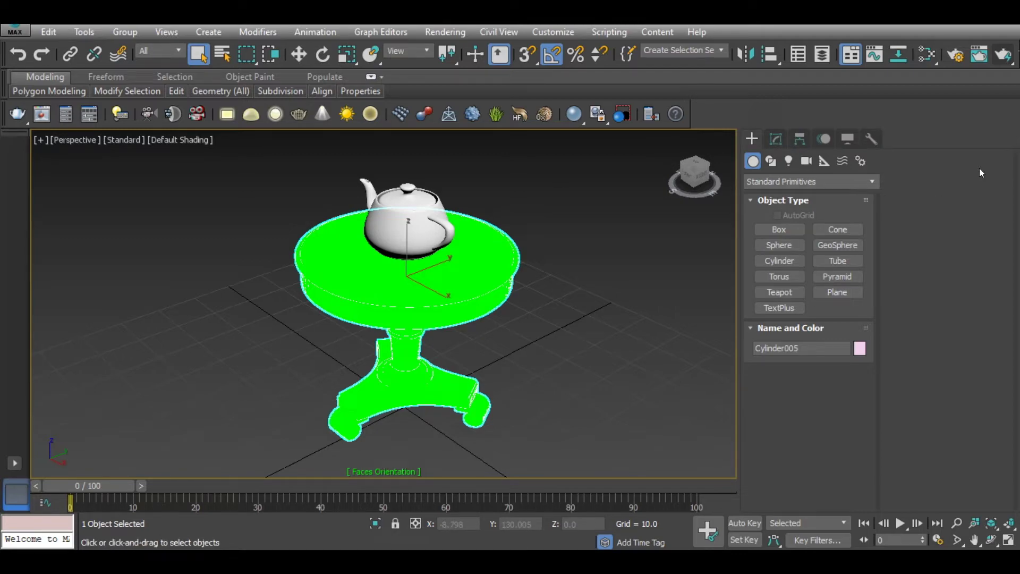
{"action": "left_click", "coordinate": [872, 136]}
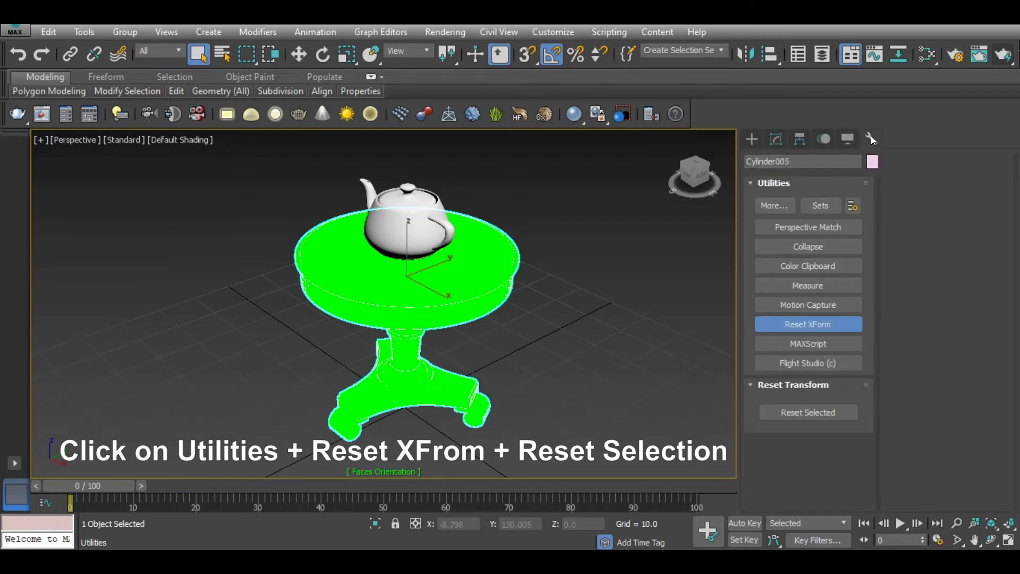
{"action": "left_click", "coordinate": [806, 410]}
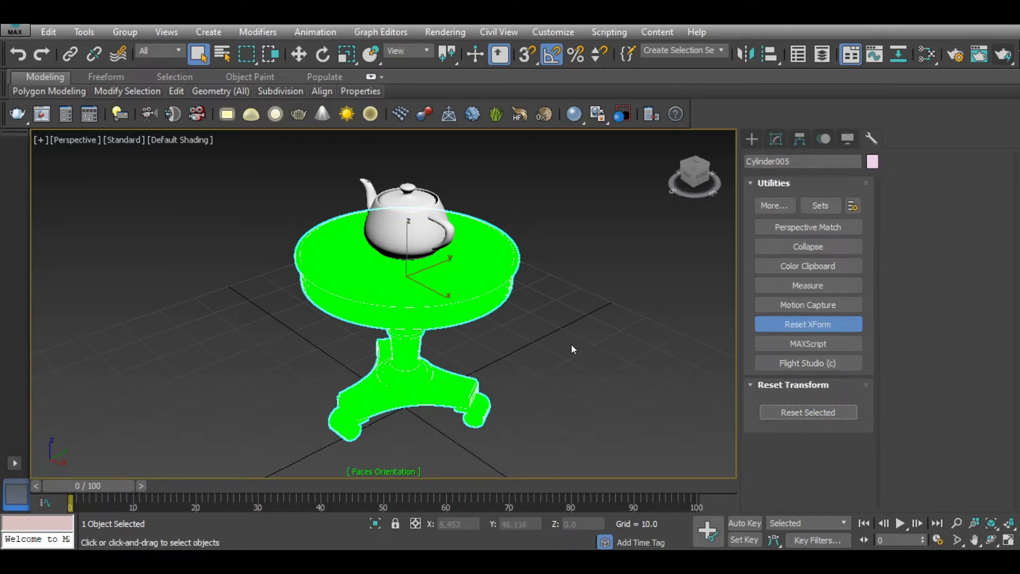
{"action": "left_click", "coordinate": [534, 333]}
{"action": "left_click", "coordinate": [393, 231]}
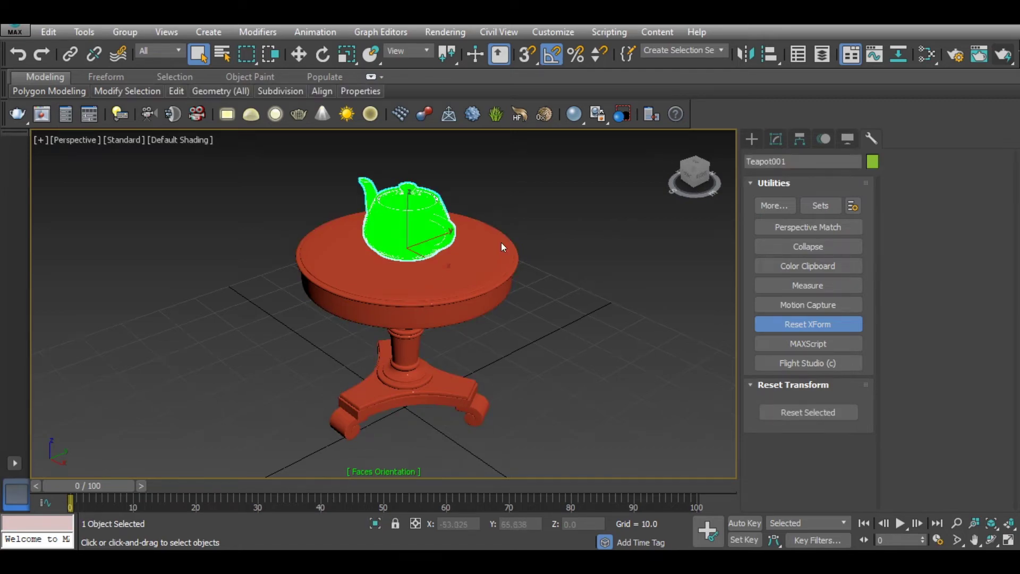
Switch the viewport shading quality to Performance
{"action": "left_click", "coordinate": [114, 140]}
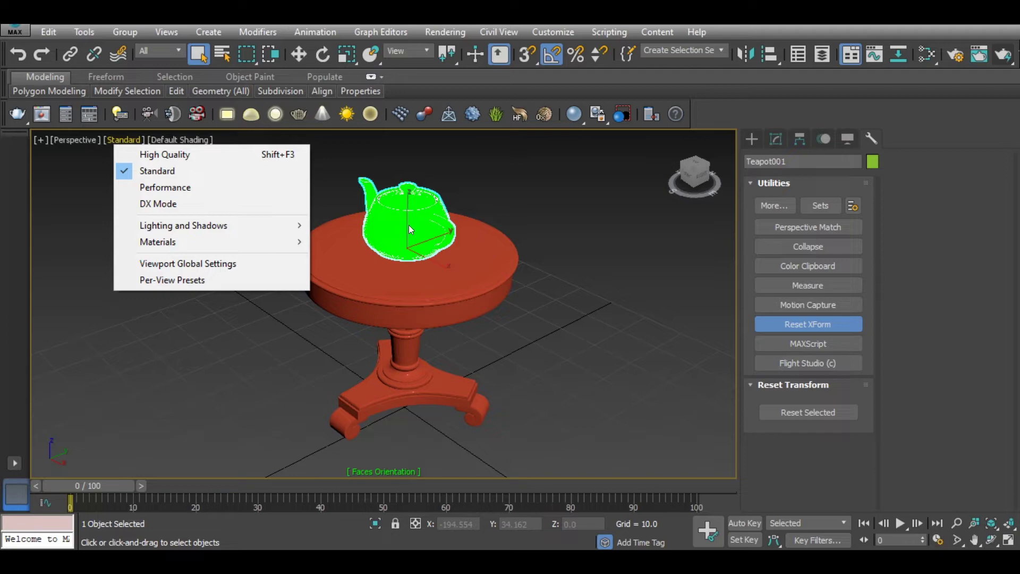
{"action": "left_click", "coordinate": [129, 187]}
{"action": "mouse_move", "coordinate": [429, 291]}
{"action": "middle_mouse_down"}
{"action": "mouse_move", "coordinate": [426, 323]}
{"action": "mouse_move", "coordinate": [408, 341]}
{"action": "middle_mouse_up"}
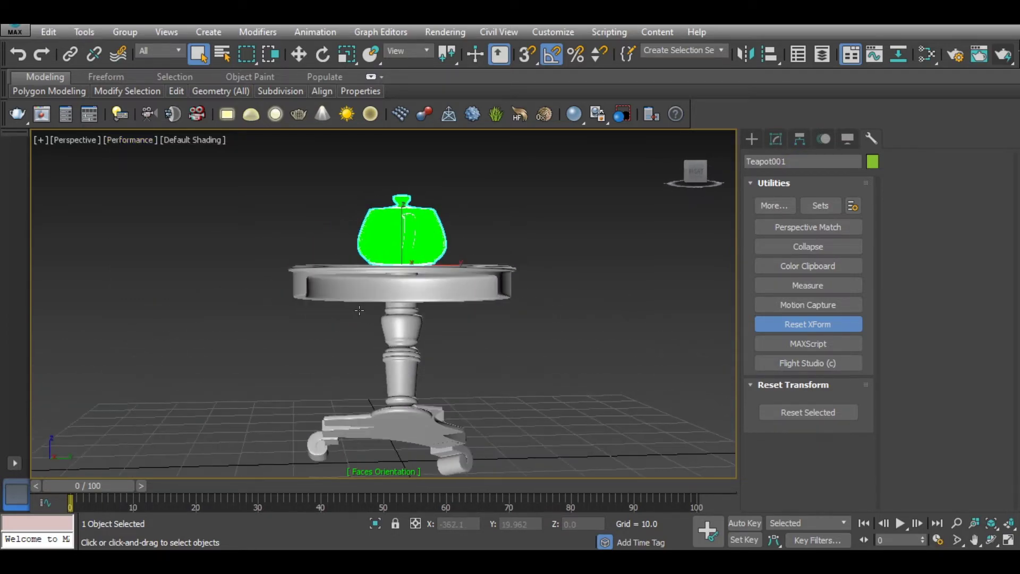
Reset the teapot's XForm and show its modifier stack in the Modify panel
{"action": "left_click", "coordinate": [539, 250]}
{"action": "left_click", "coordinate": [417, 232]}
{"action": "left_click", "coordinate": [808, 413]}
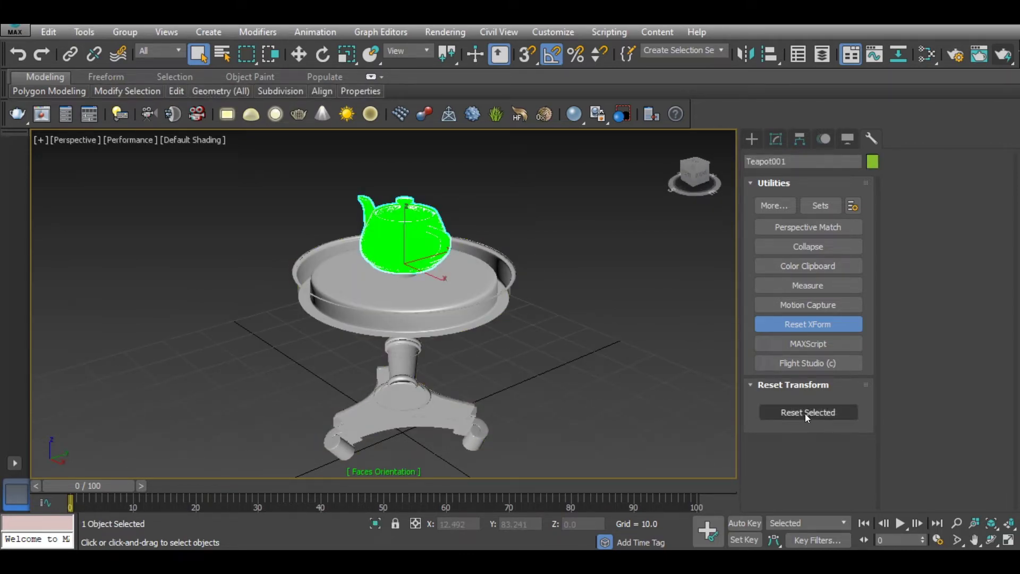
{"action": "left_click", "coordinate": [491, 269]}
{"action": "left_click", "coordinate": [404, 234]}
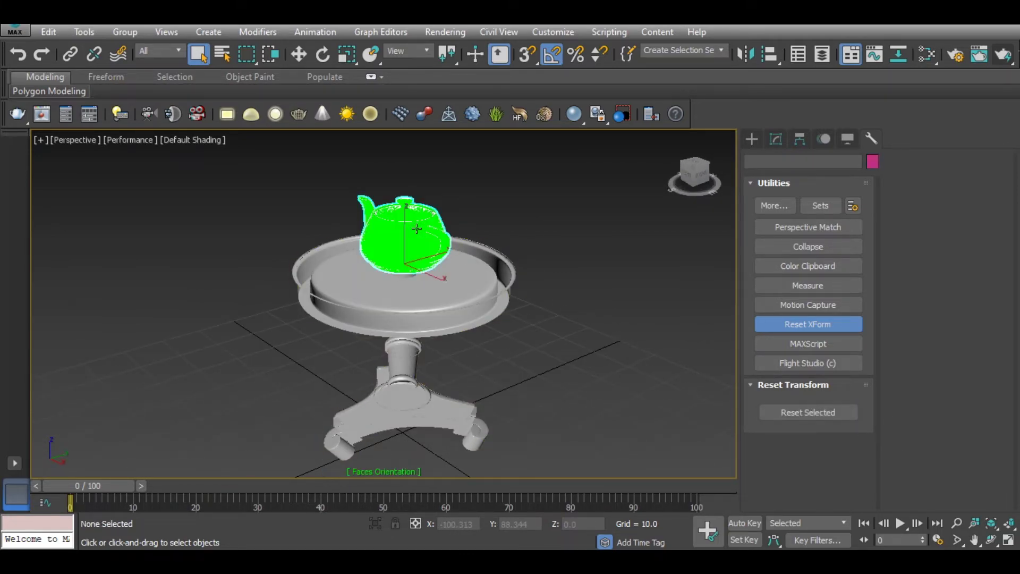
{"action": "left_click", "coordinate": [776, 140]}
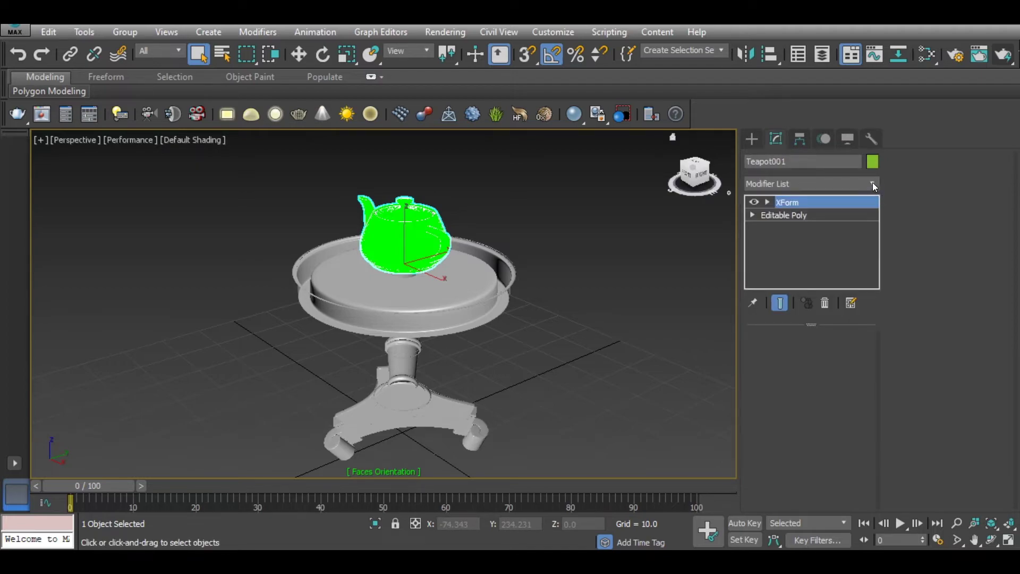
{"action": "left_click", "coordinate": [873, 184]}
Add a Normal modifier to the teapot
{"action": "left_click", "coordinate": [619, 265]}
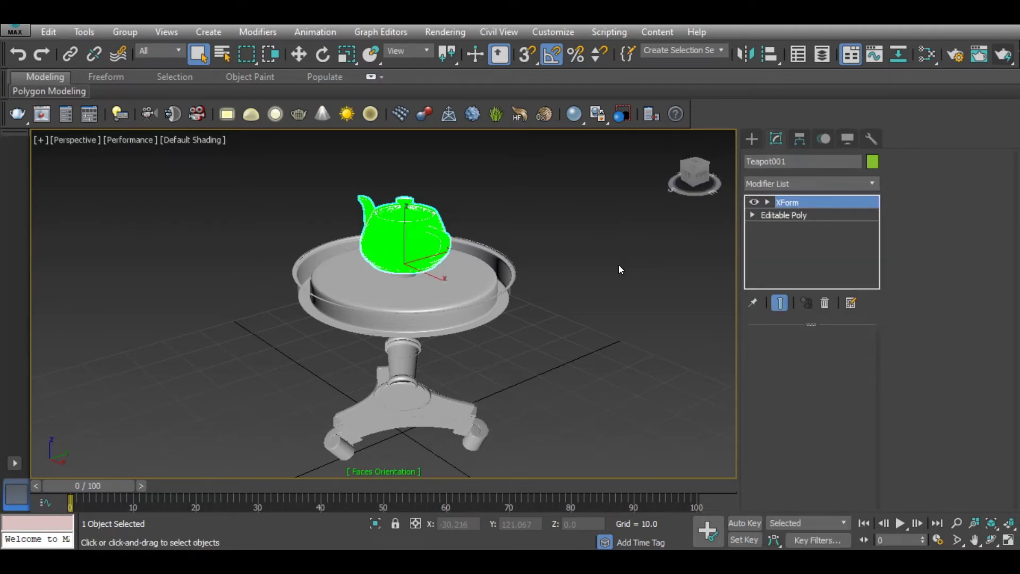
{"action": "left_click", "coordinate": [878, 184]}
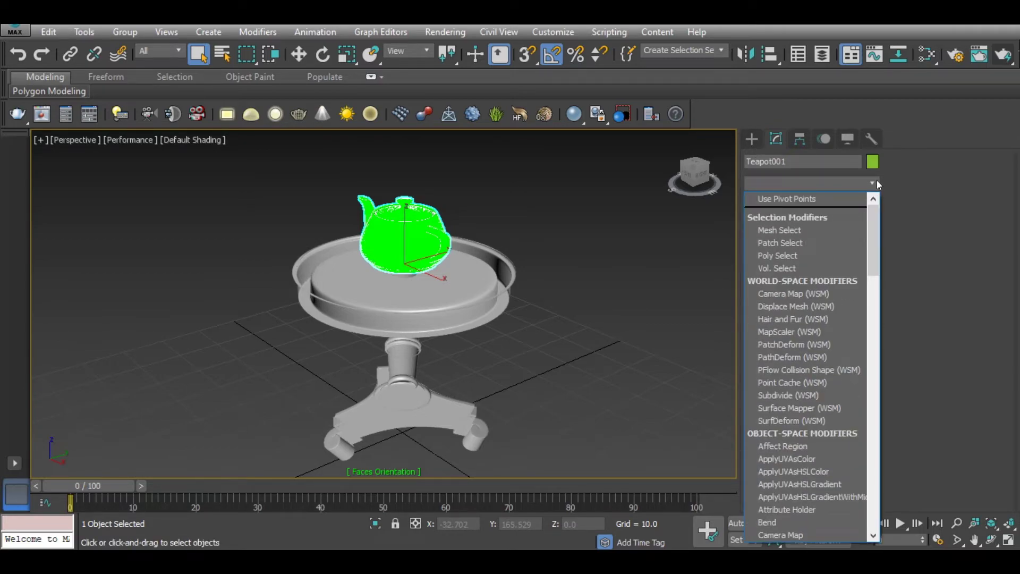
{"action": "key", "text": "n"}
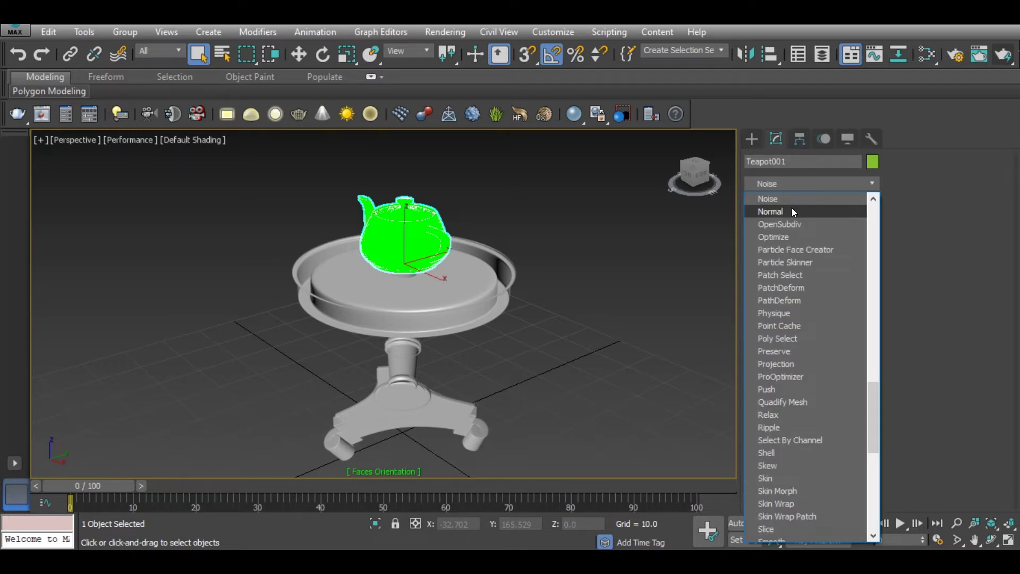
{"action": "left_click", "coordinate": [792, 210]}
{"action": "left_click", "coordinate": [600, 316]}
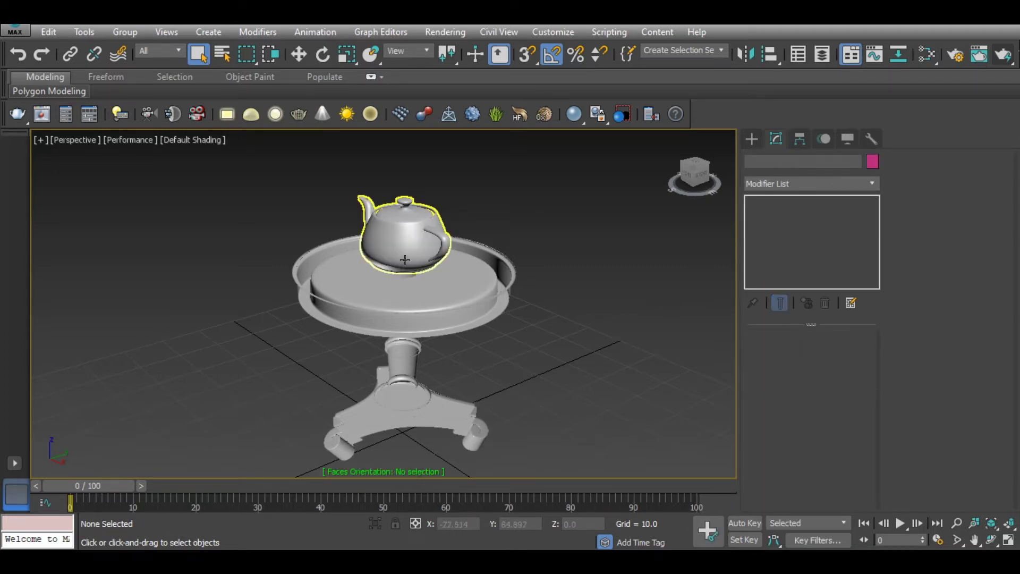
Add a Normal modifier with Flip Normals to the table
{"action": "left_click", "coordinate": [426, 304]}
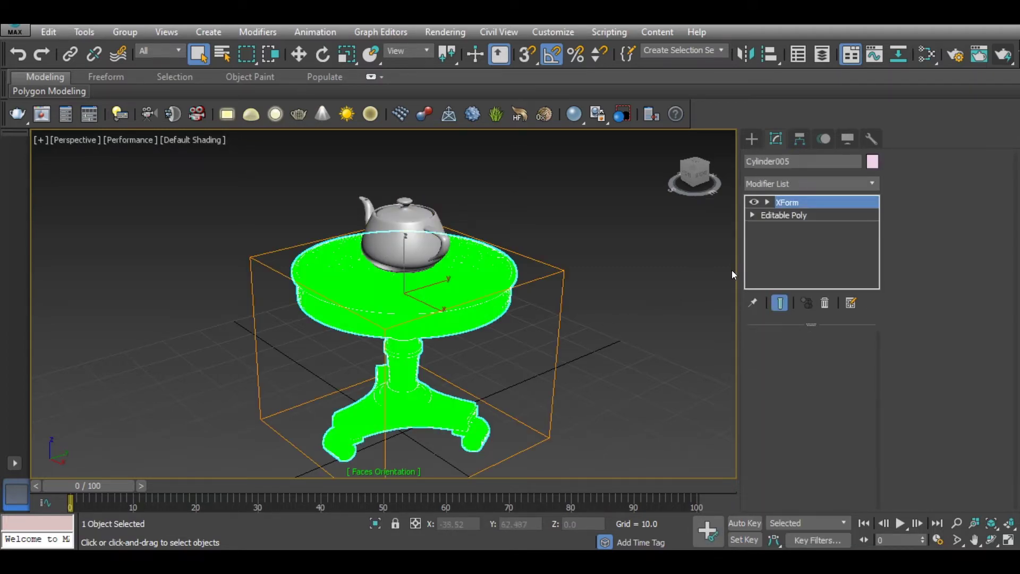
{"action": "left_click", "coordinate": [873, 180]}
{"action": "left_click", "coordinate": [795, 209]}
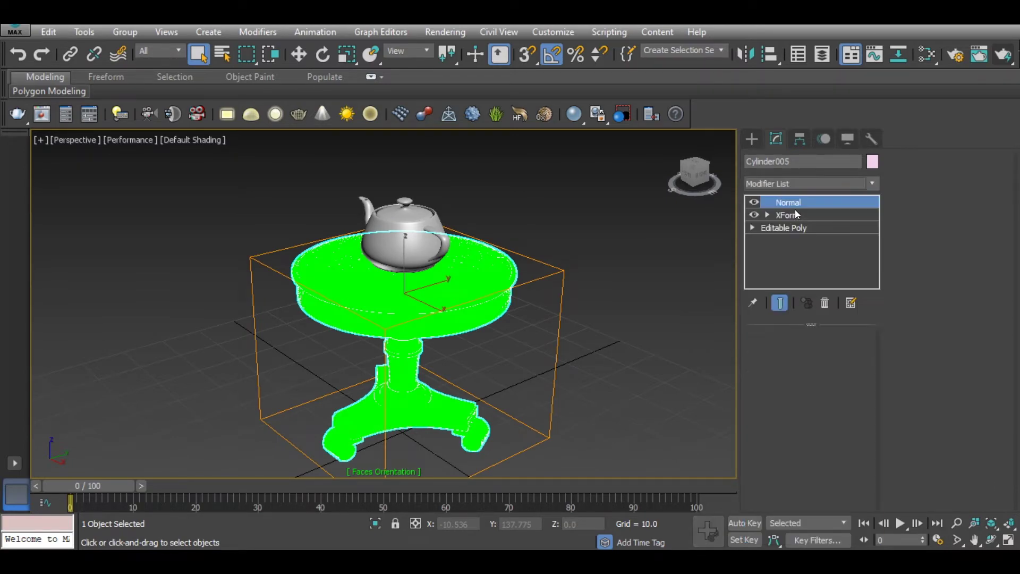
{"action": "left_click", "coordinate": [673, 297]}
{"action": "left_click", "coordinate": [467, 307]}
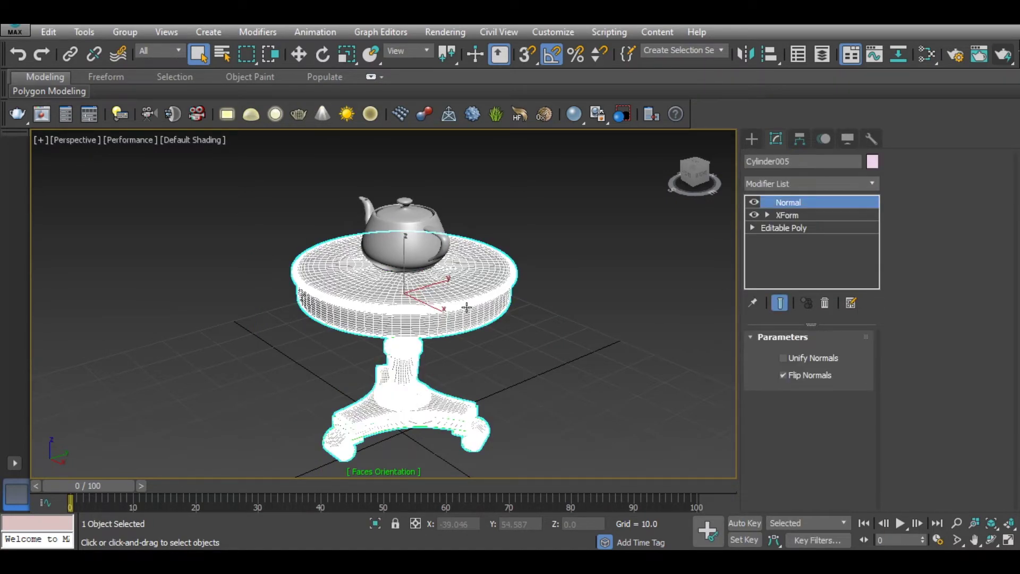
Convert the table and the teapot to Editable Poly, then orbit and pan to inspect them
{"action": "right_click", "coordinate": [478, 295]}
{"action": "mouse_move", "coordinate": [504, 442]}
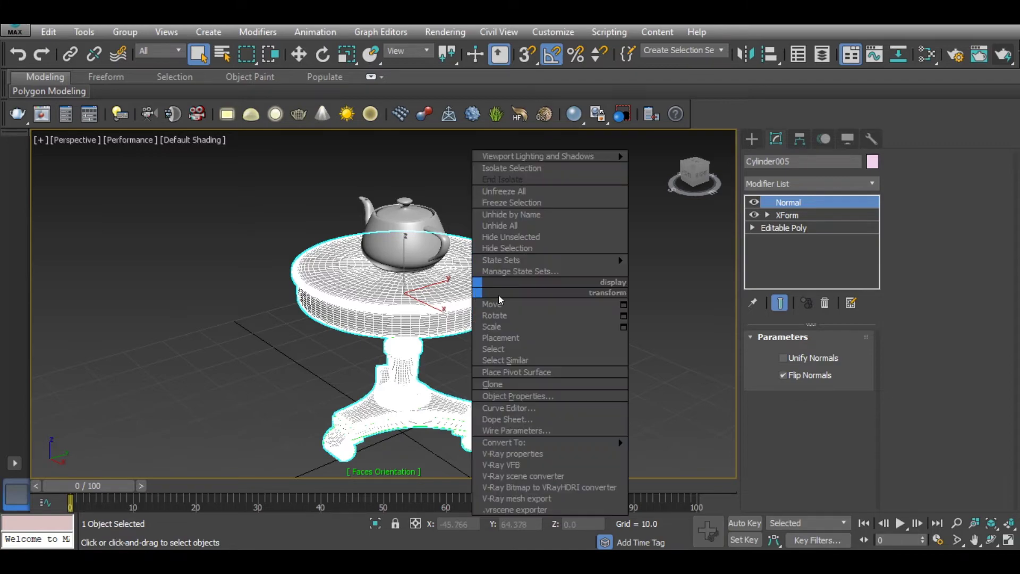
{"action": "left_click", "coordinate": [637, 452]}
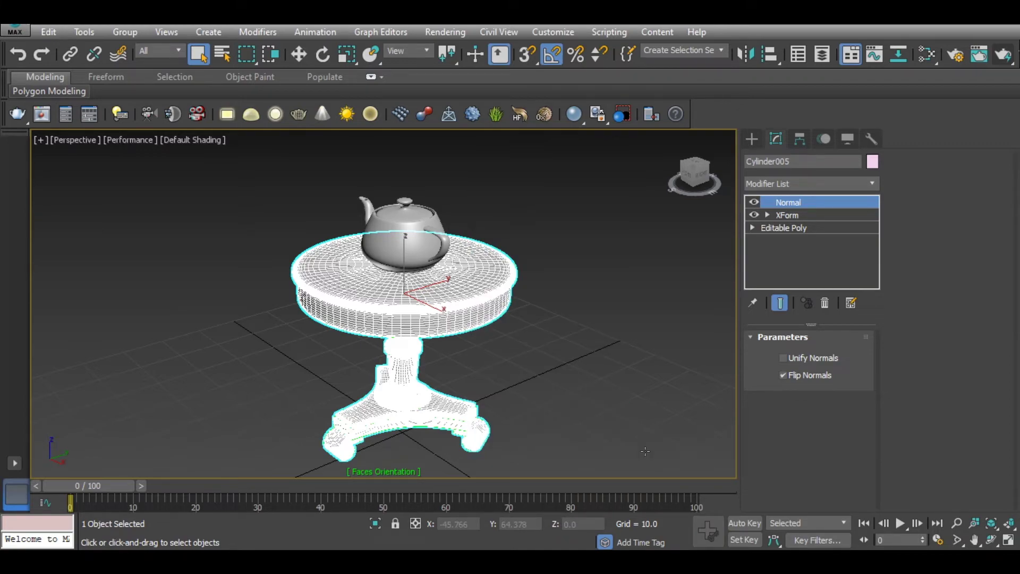
{"action": "left_click", "coordinate": [423, 242]}
{"action": "right_click", "coordinate": [430, 245]}
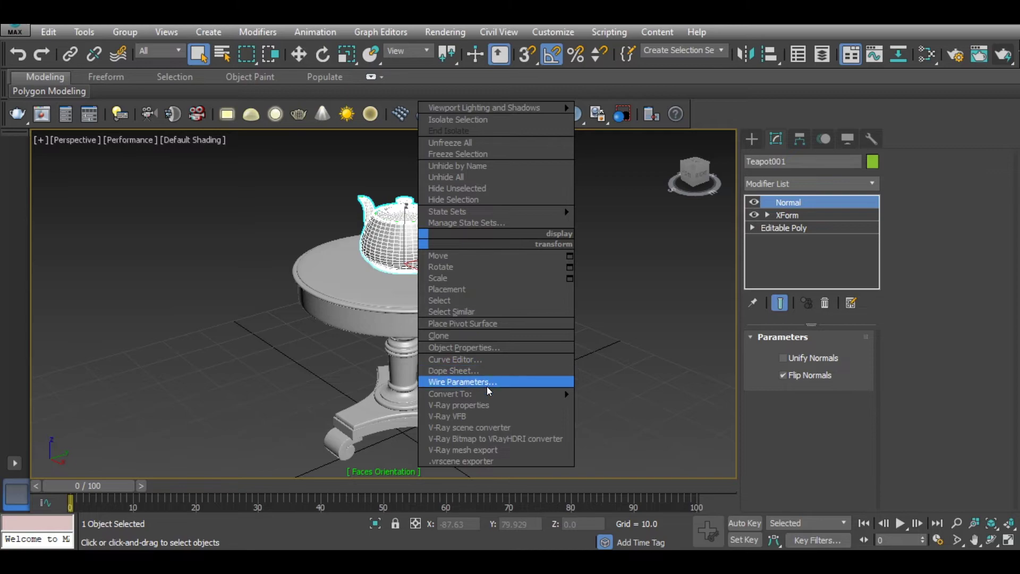
{"action": "left_click", "coordinate": [615, 404]}
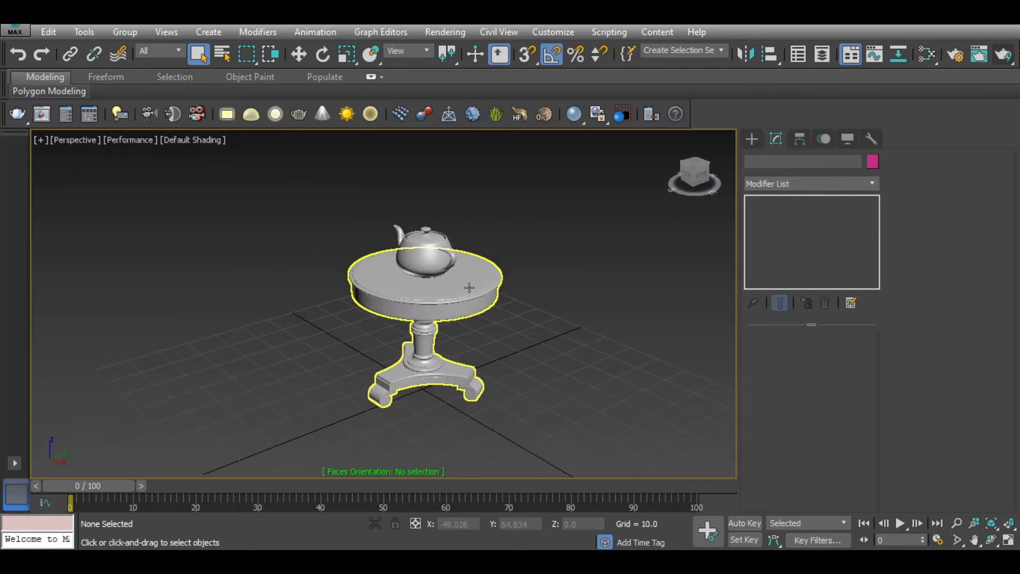
{"action": "middle_click_drag", "start_coordinate": [611, 398], "coordinate": [559, 403], "text": "alt"}
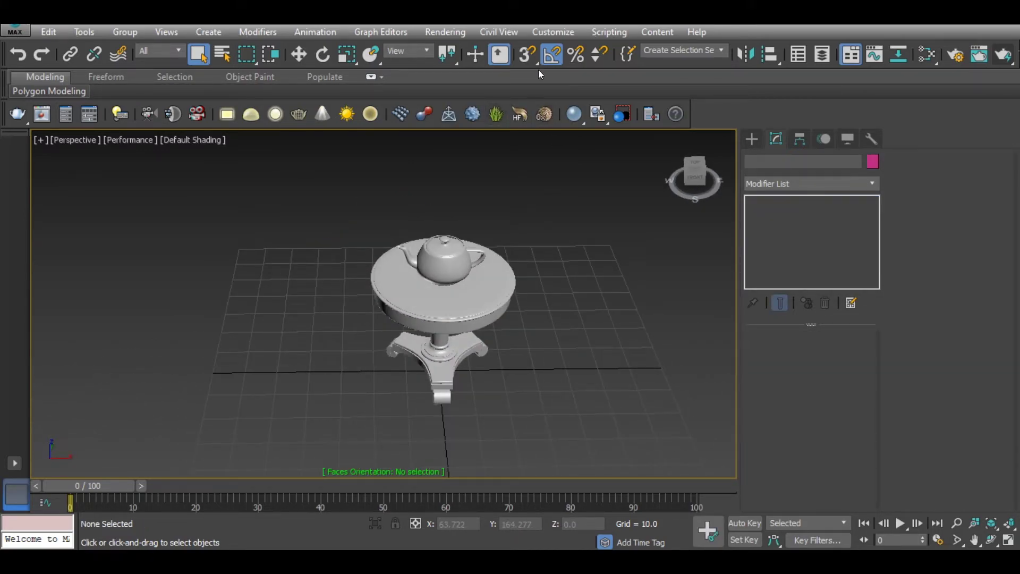
{"action": "mouse_move", "coordinate": [485, 316]}
{"action": "middle_mouse_down"}
{"action": "mouse_move", "coordinate": [461, 343]}
{"action": "mouse_move", "coordinate": [307, 280]}
{"action": "middle_mouse_up"}
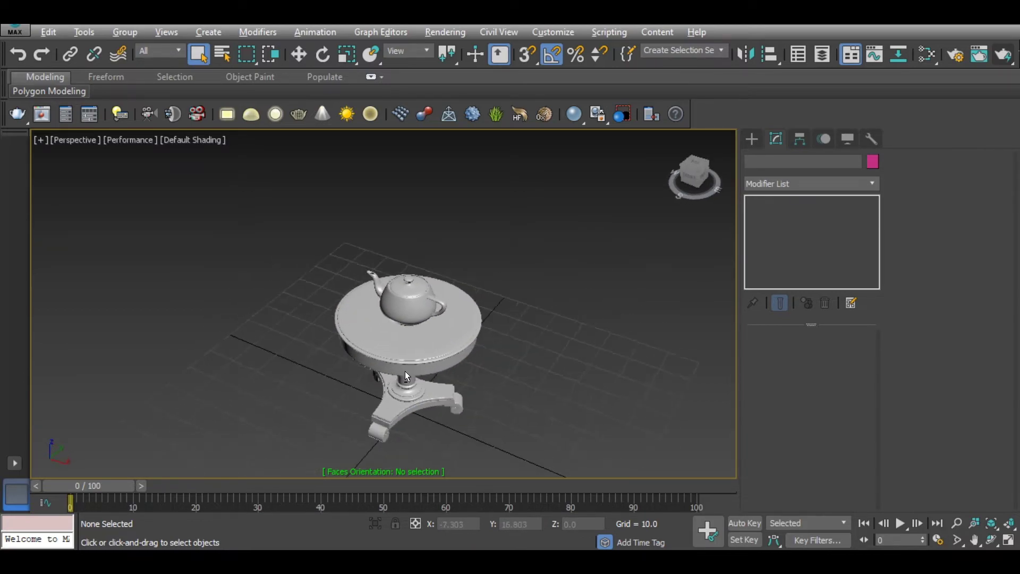
Export the scene to the Desktop as table 2.FBX, accepting the FBX settings and warning
{"action": "left_click", "coordinate": [20, 31]}
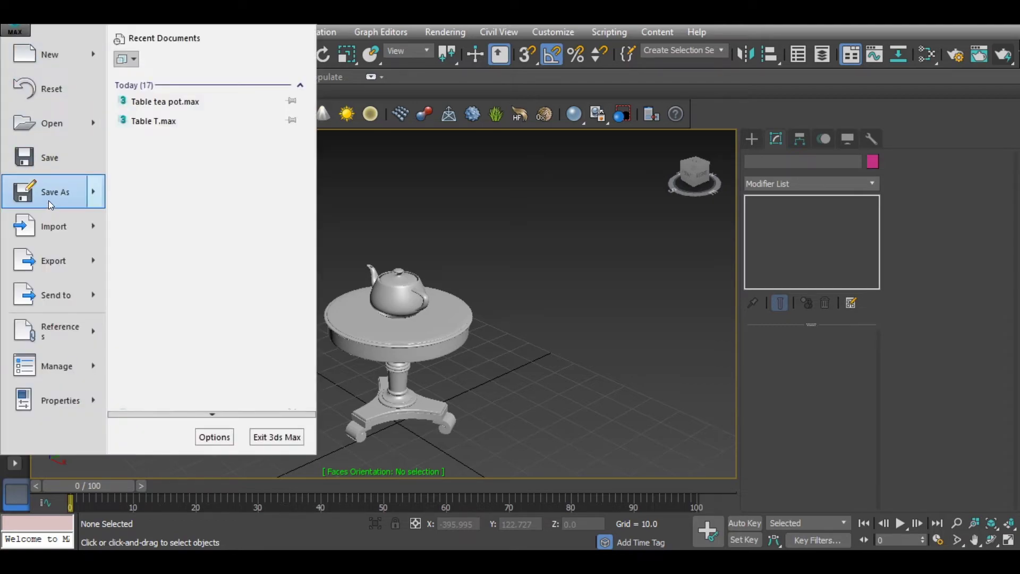
{"action": "mouse_move", "coordinate": [55, 192]}
{"action": "mouse_move", "coordinate": [53, 261]}
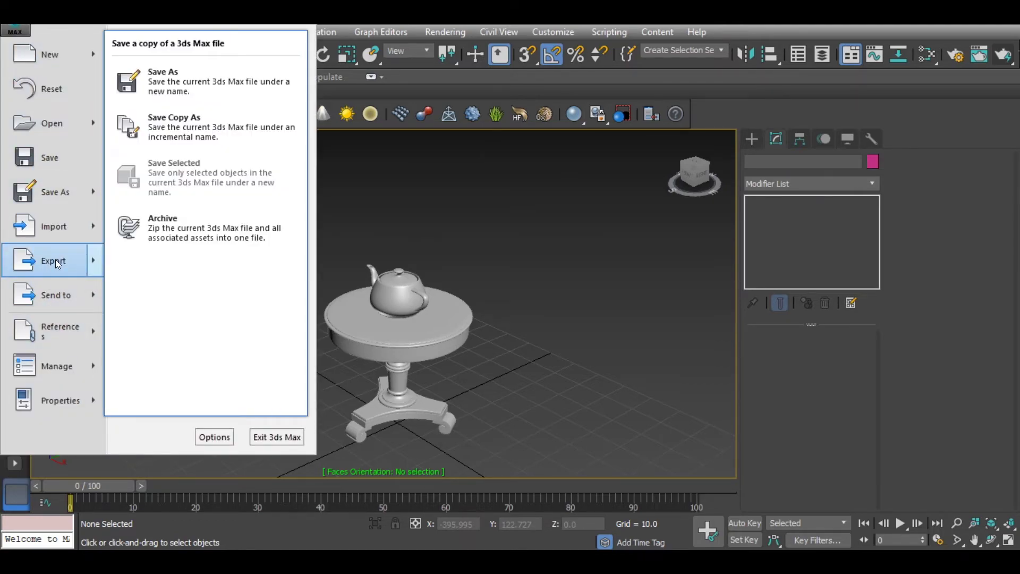
{"action": "left_click", "coordinate": [213, 90]}
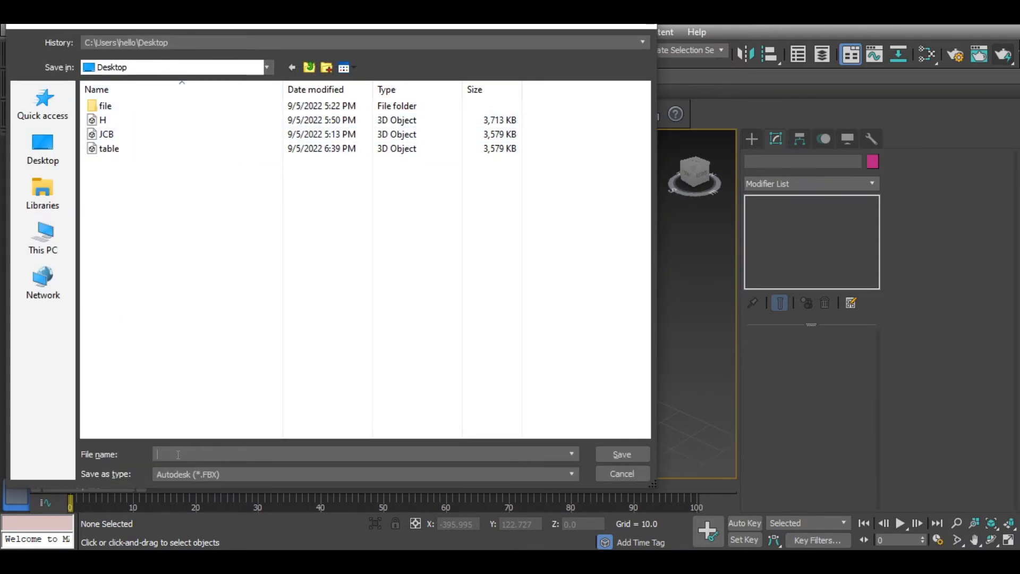
{"action": "type", "text": "table"}
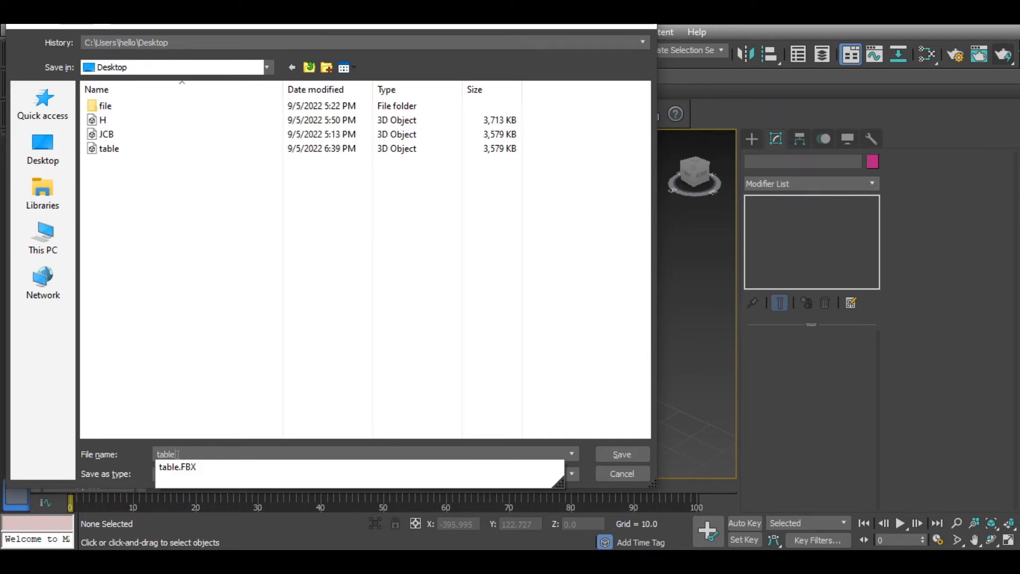
{"action": "key", "text": "Escape"}
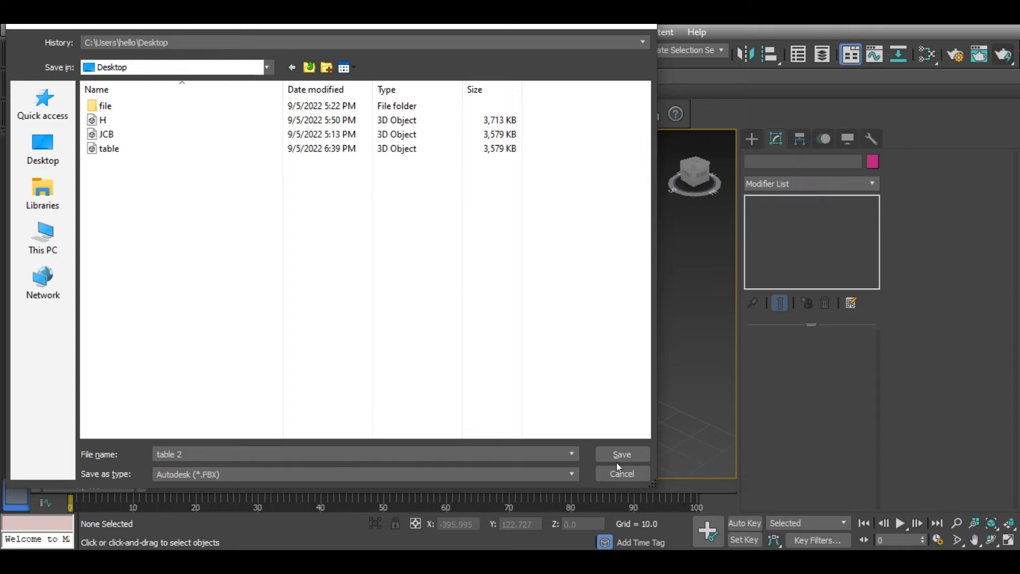
{"action": "left_click", "coordinate": [628, 456]}
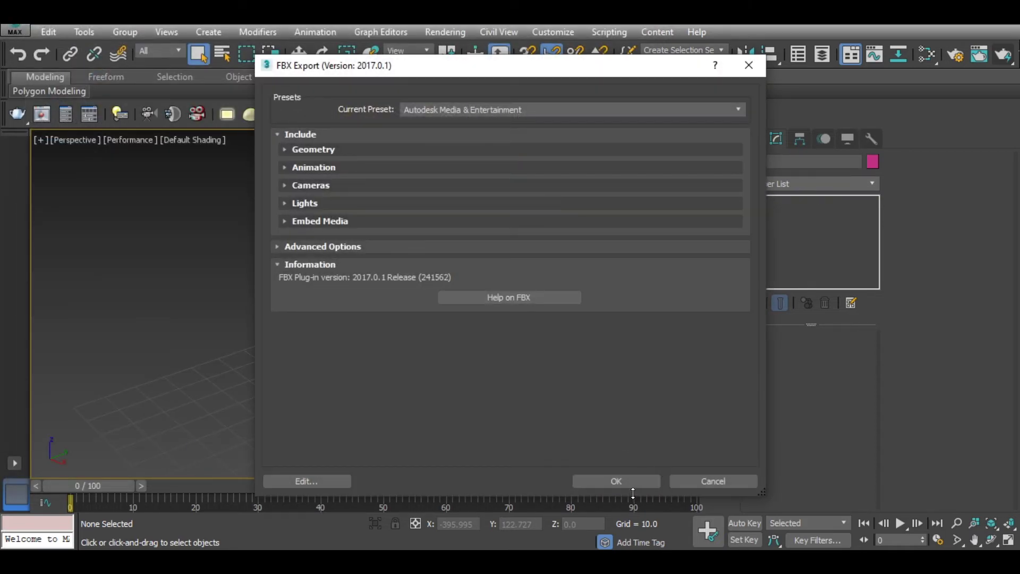
{"action": "left_click", "coordinate": [617, 483]}
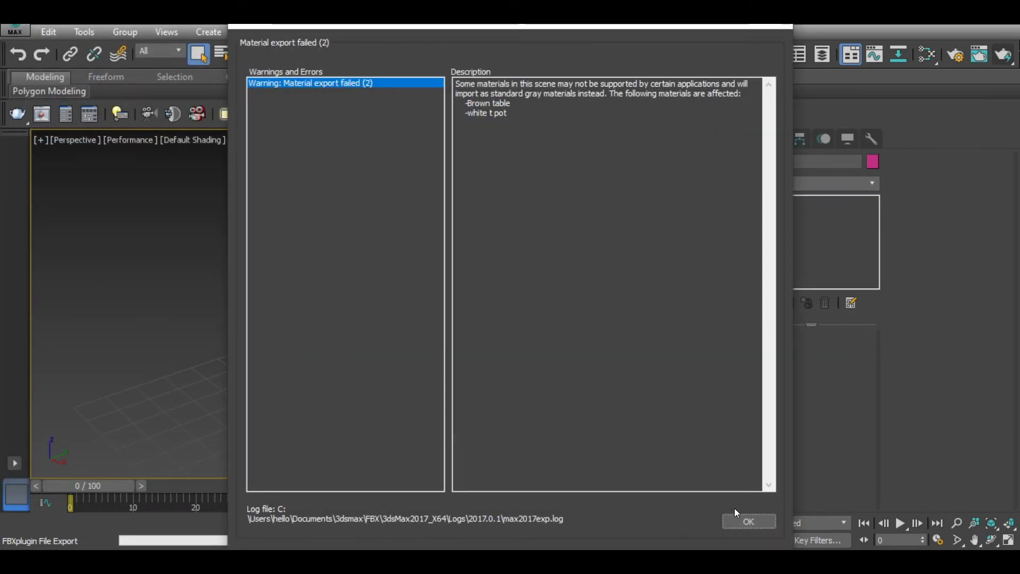
{"action": "left_click", "coordinate": [747, 520]}
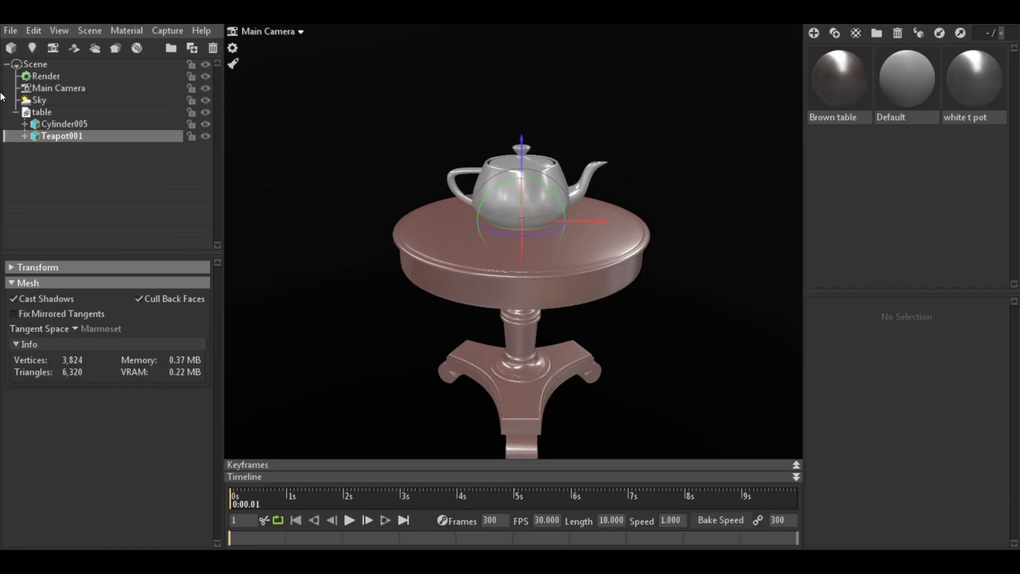
Delete the old table from the scene and import table 2.FBX from the Desktop
{"action": "left_click", "coordinate": [82, 113]}
{"action": "left_click", "coordinate": [212, 48]}
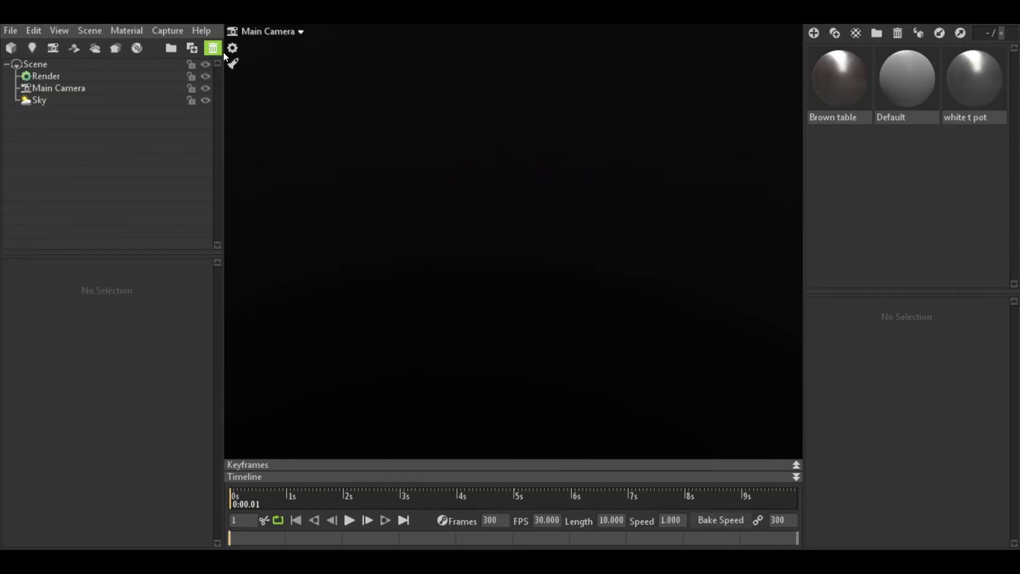
{"action": "left_click", "coordinate": [13, 49]}
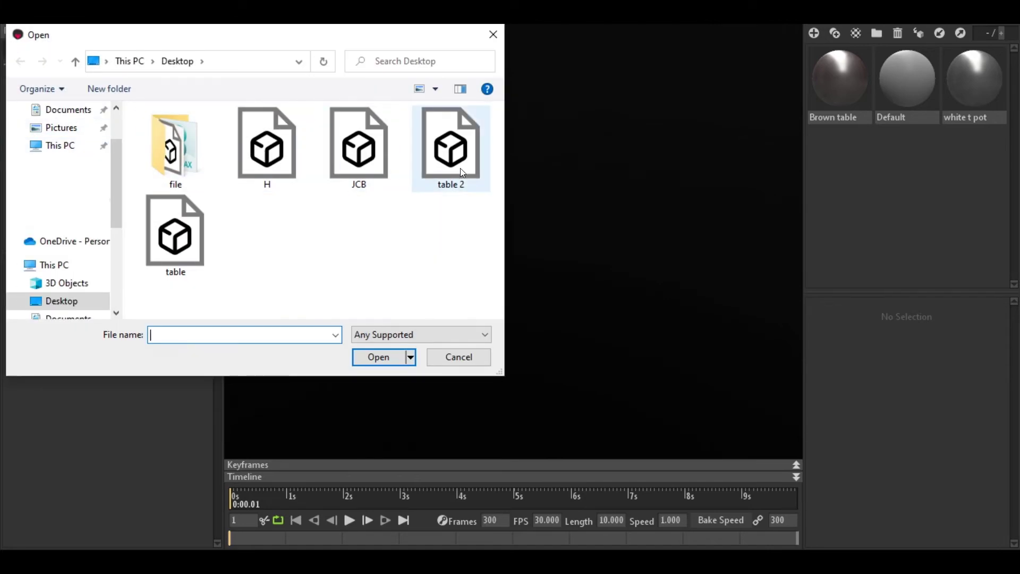
{"action": "left_click", "coordinate": [460, 168]}
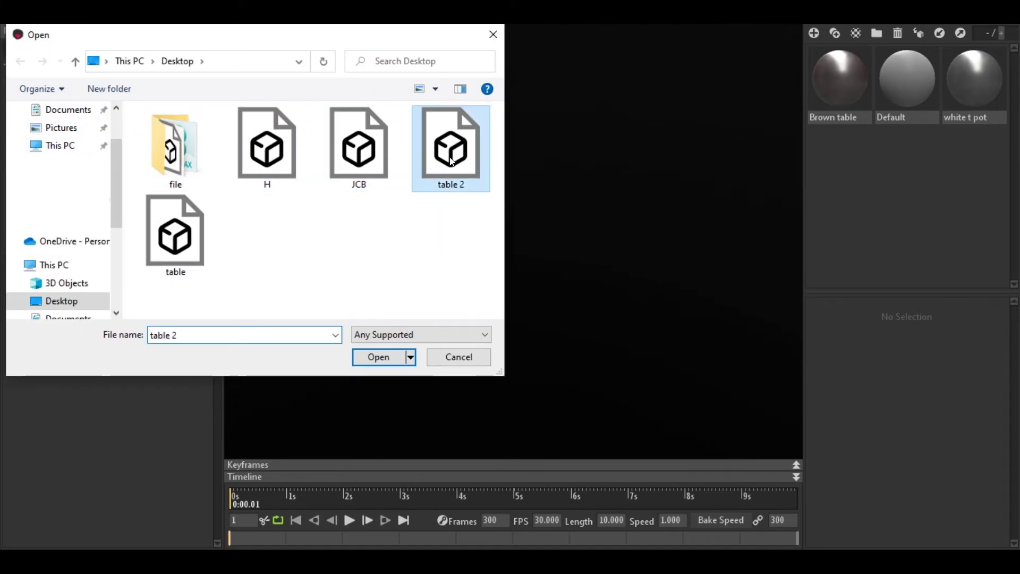
{"action": "left_click", "coordinate": [380, 356]}
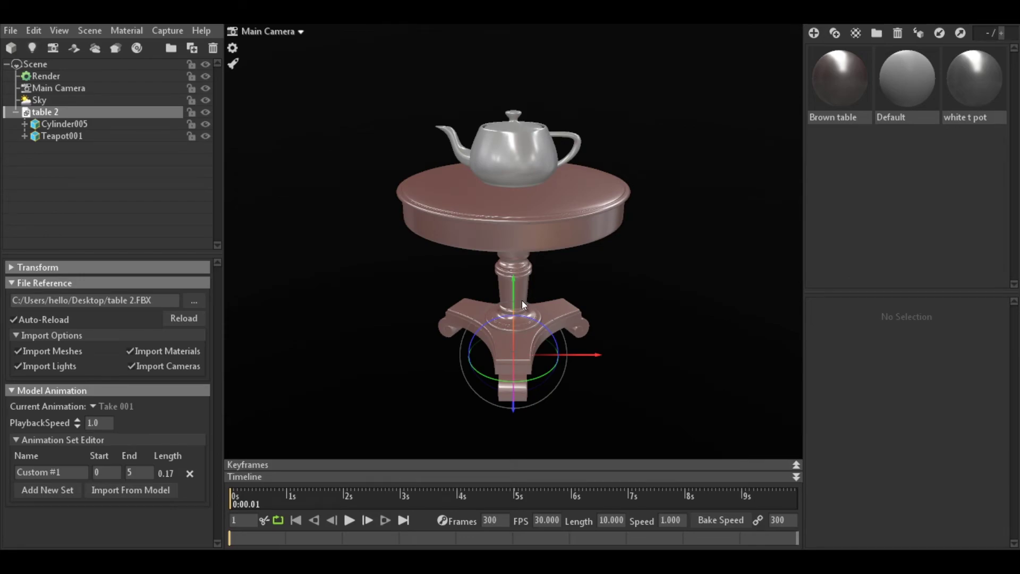
{"action": "left_click_drag", "start_coordinate": [522, 301], "coordinate": [530, 324]}
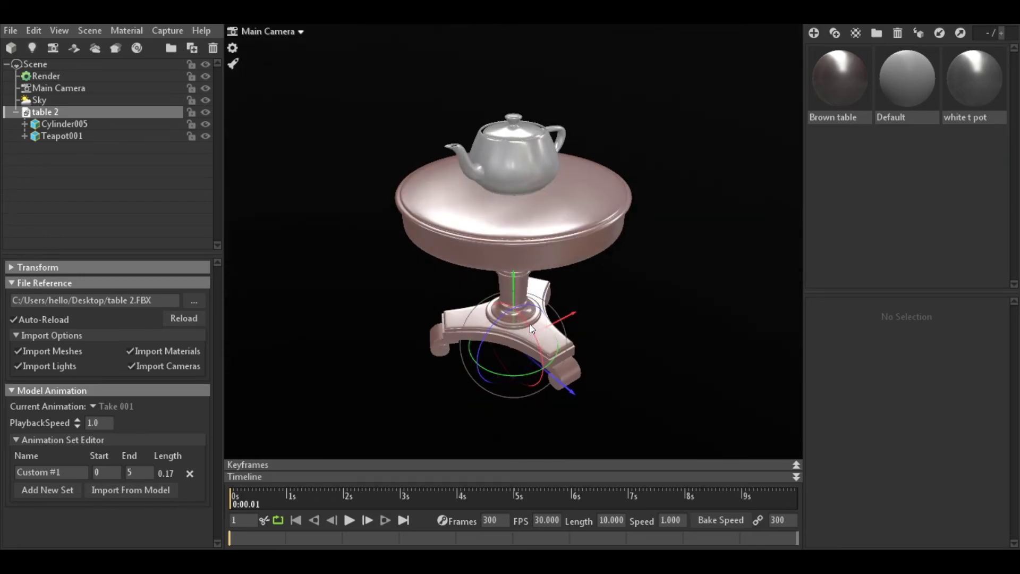
{"action": "left_click_drag", "start_coordinate": [487, 333], "coordinate": [464, 412]}
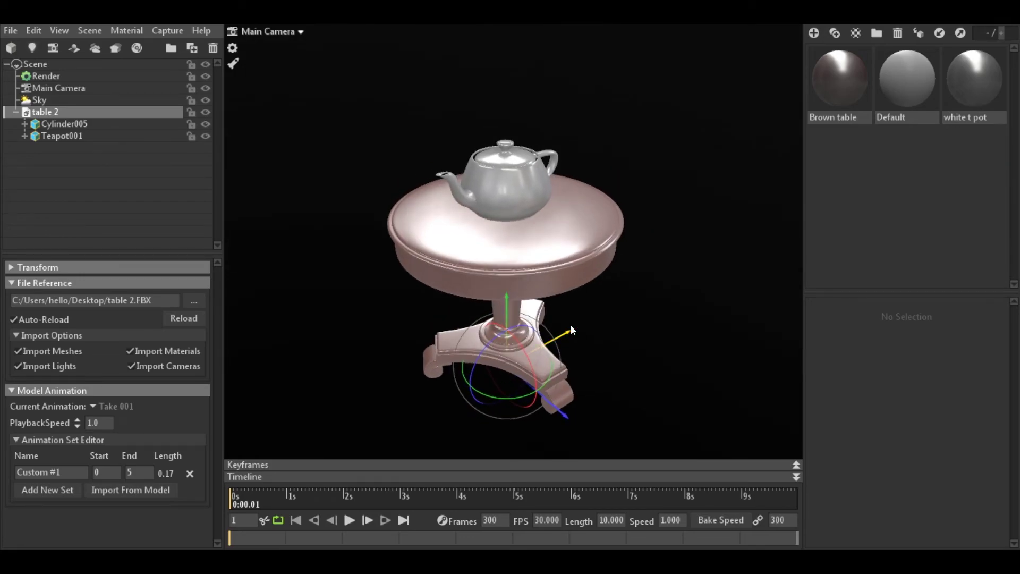
Lower the Brown table material's specular intensity to 0.167 and set its gloss to 0.806
{"action": "left_click", "coordinate": [834, 85]}
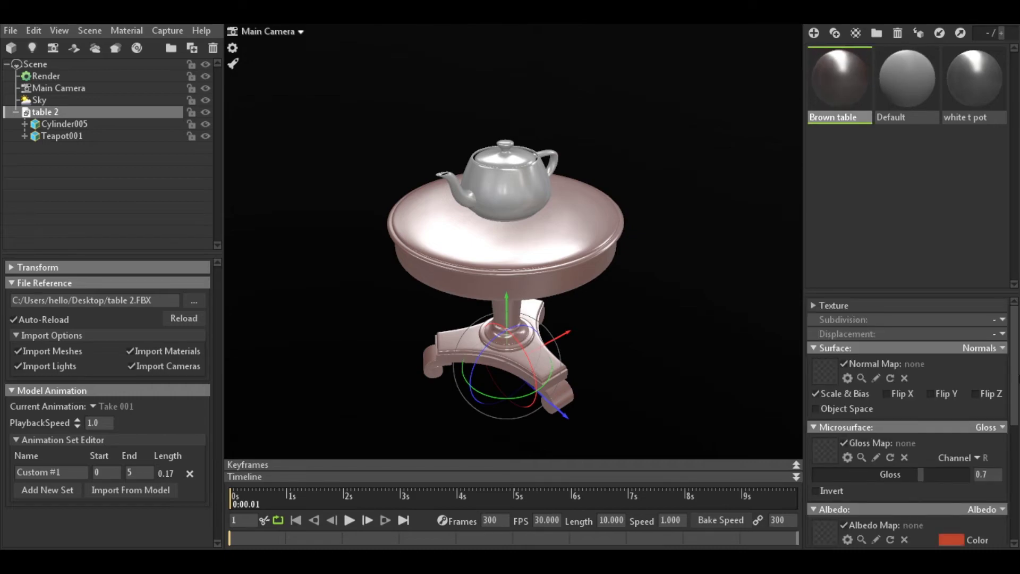
{"action": "scroll", "coordinate": [1014, 378], "scroll_direction": "down", "scroll_amount": 4}
{"action": "scroll", "coordinate": [962, 474], "scroll_direction": "down", "scroll_amount": 1}
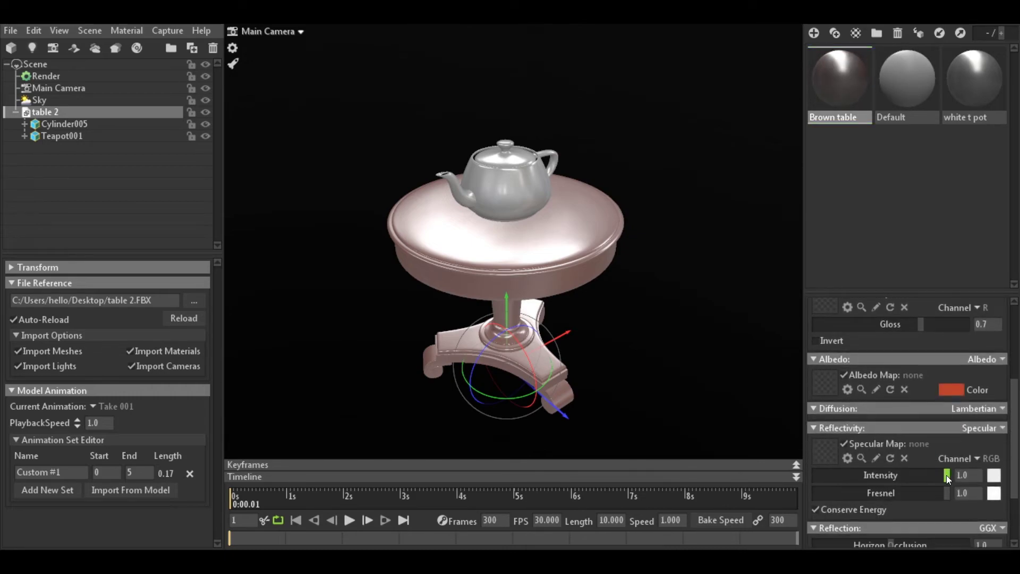
{"action": "left_click_drag", "start_coordinate": [948, 476], "coordinate": [870, 493]}
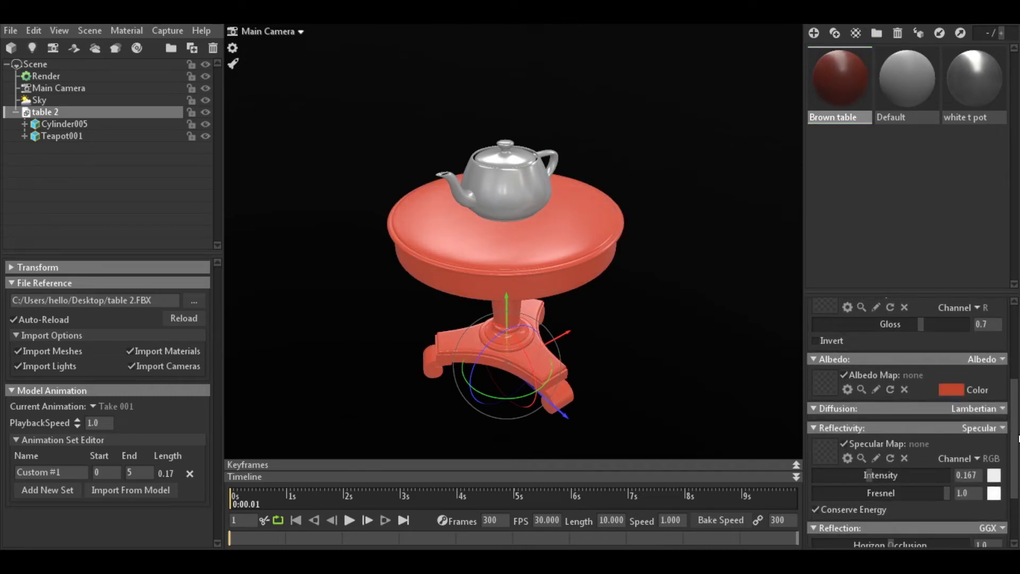
{"action": "scroll", "coordinate": [1014, 446], "scroll_direction": "up", "scroll_amount": 2}
{"action": "scroll", "coordinate": [984, 430], "scroll_direction": "up", "scroll_amount": 1}
{"action": "left_click_drag", "start_coordinate": [921, 415], "coordinate": [938, 416]}
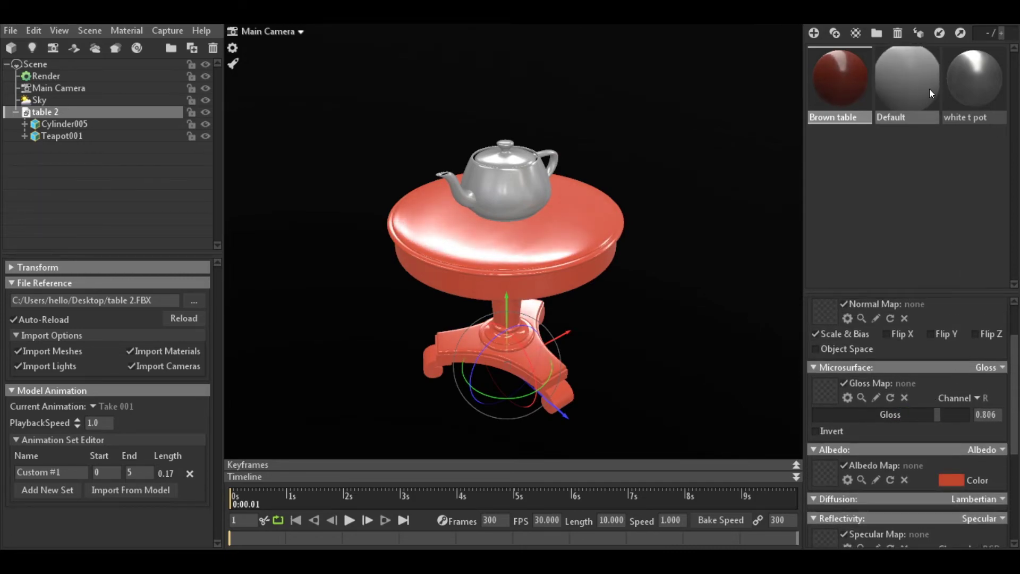
{"action": "left_click", "coordinate": [520, 192]}
Set the white t pot material's specular intensity to about 0.43 and gloss to 1.0
{"action": "left_click", "coordinate": [967, 81]}
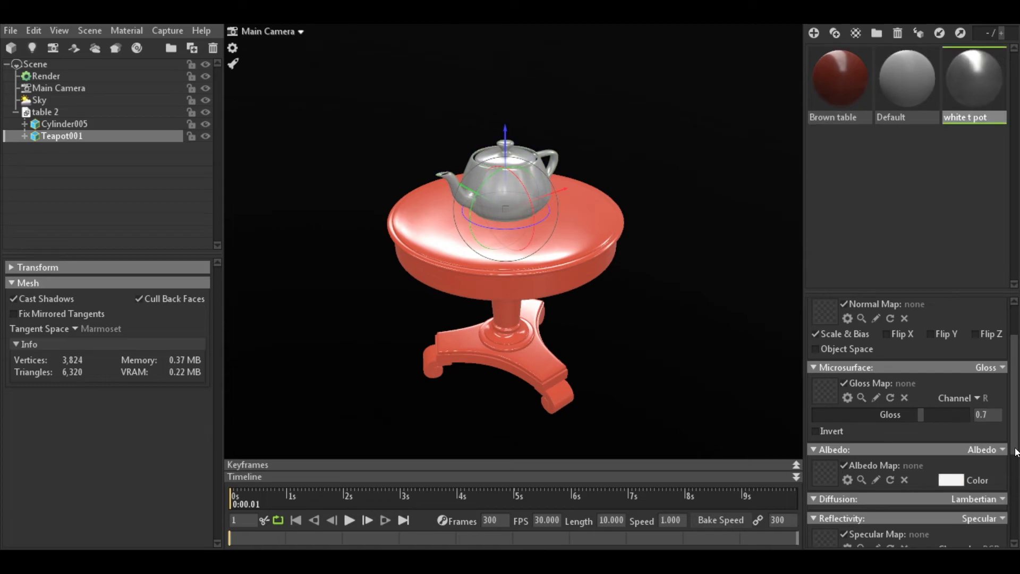
{"action": "scroll", "coordinate": [1016, 419], "scroll_direction": "up", "scroll_amount": 1}
{"action": "scroll", "coordinate": [1017, 430], "scroll_direction": "down", "scroll_amount": 3}
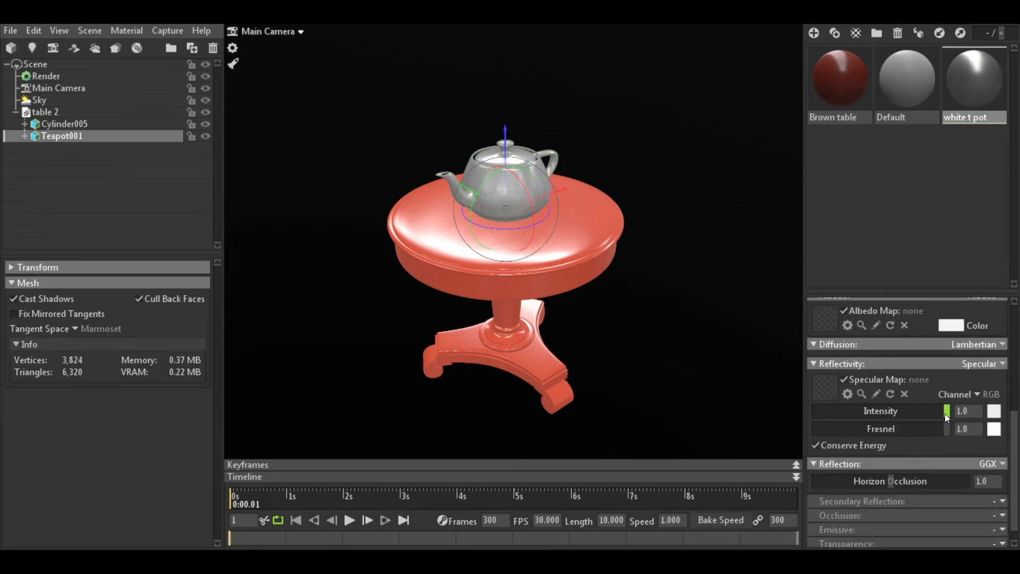
{"action": "left_click_drag", "start_coordinate": [946, 417], "coordinate": [902, 429]}
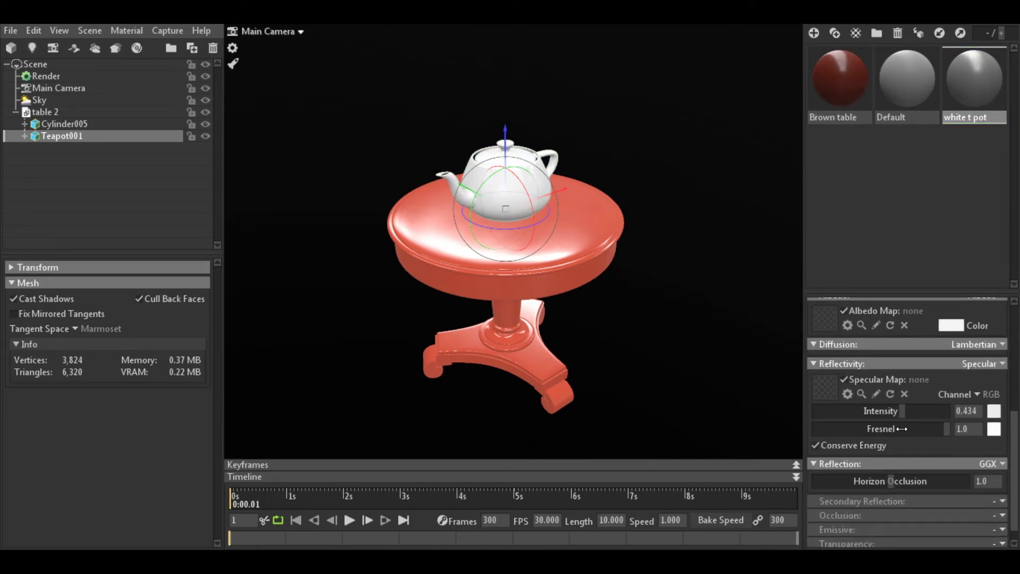
{"action": "left_click_drag", "start_coordinate": [1016, 437], "coordinate": [1015, 352]}
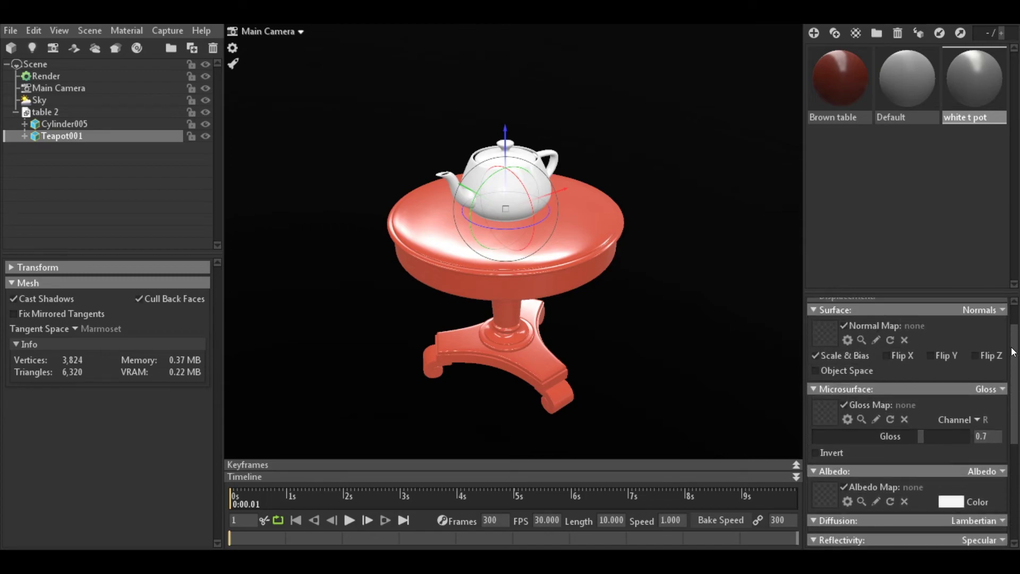
{"action": "left_click_drag", "start_coordinate": [918, 439], "coordinate": [967, 437]}
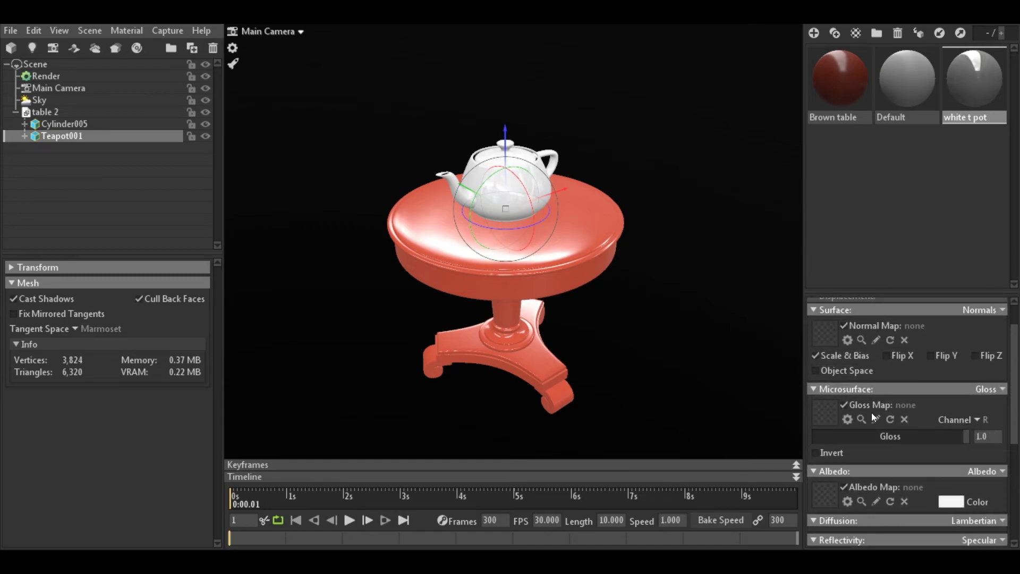
{"action": "left_click", "coordinate": [585, 315]}
{"action": "mouse_move", "coordinate": [584, 316]}
{"action": "left_mouse_down"}
{"action": "mouse_move", "coordinate": [528, 333]}
{"action": "mouse_move", "coordinate": [534, 299]}
{"action": "mouse_move", "coordinate": [678, 274]}
{"action": "mouse_move", "coordinate": [580, 274]}
{"action": "mouse_move", "coordinate": [546, 296]}
{"action": "left_mouse_up"}
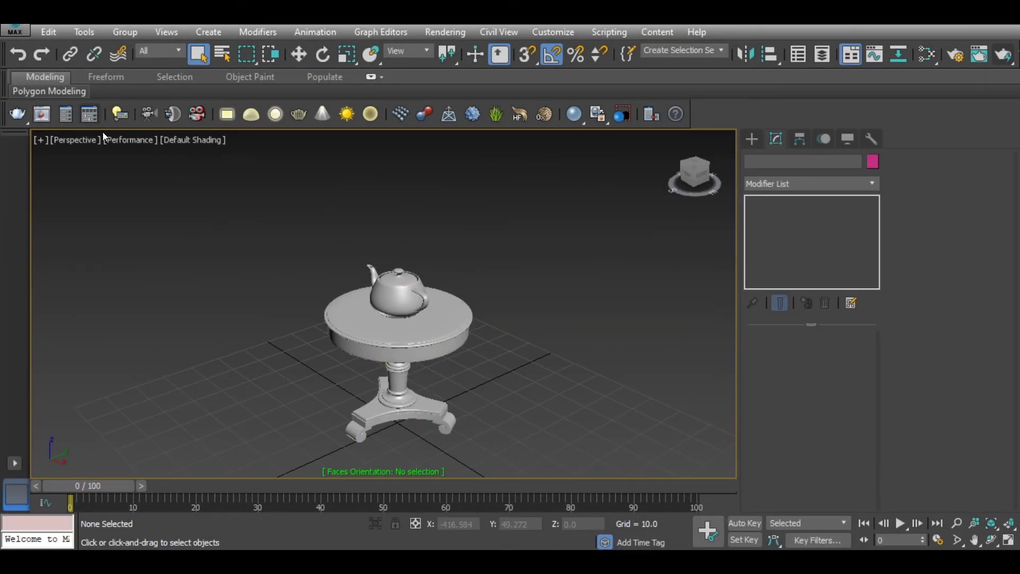
Set the perspective viewport to Standard display, zoom in on the table, and select the teapot
{"action": "left_click", "coordinate": [125, 140]}
{"action": "left_click", "coordinate": [135, 168]}
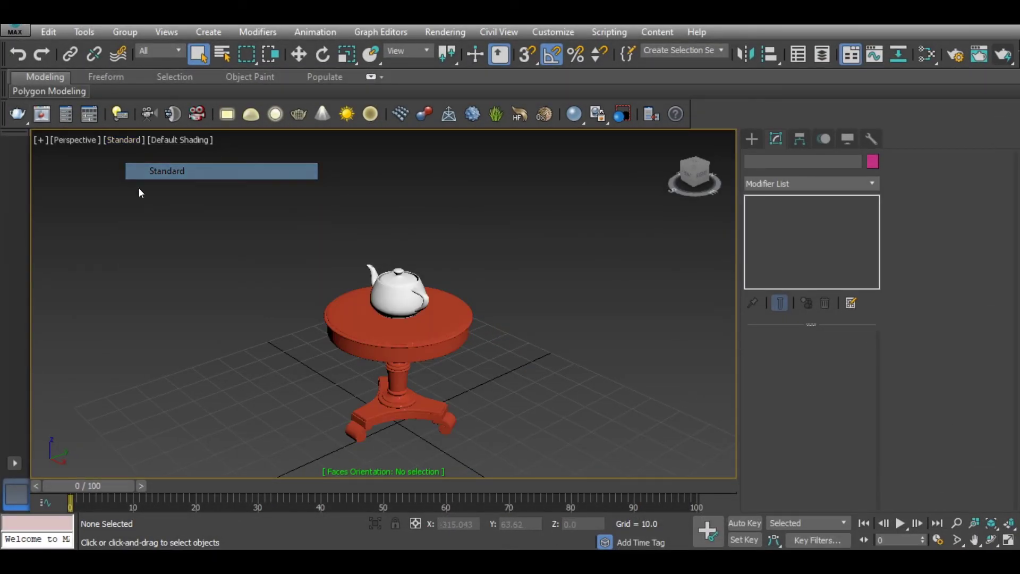
{"action": "middle_click_drag", "start_coordinate": [374, 376], "coordinate": [478, 291]}
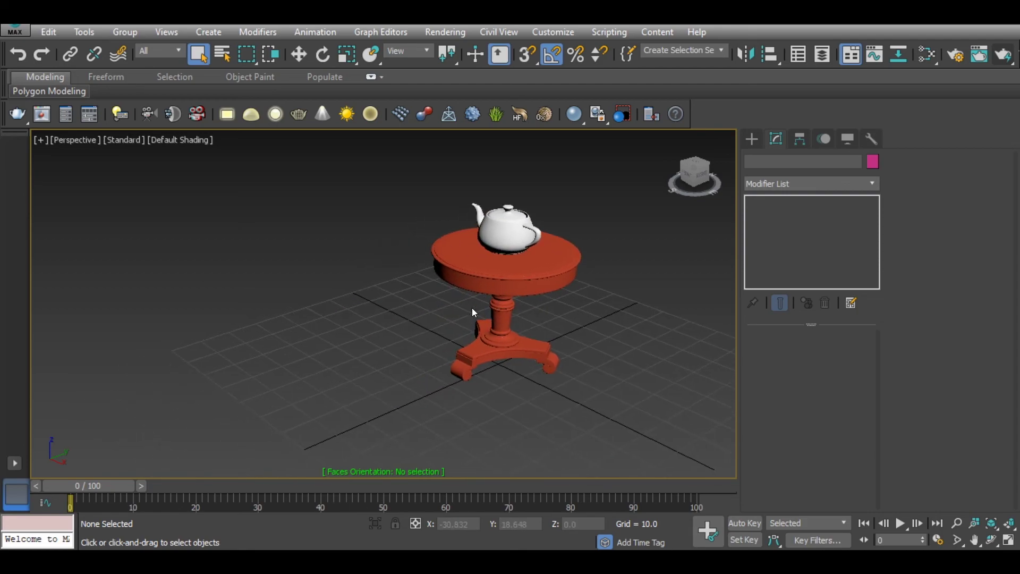
{"action": "scroll", "coordinate": [409, 241], "scroll_direction": "up", "scroll_amount": 2}
{"action": "scroll", "coordinate": [409, 241], "scroll_direction": "up", "scroll_amount": 3}
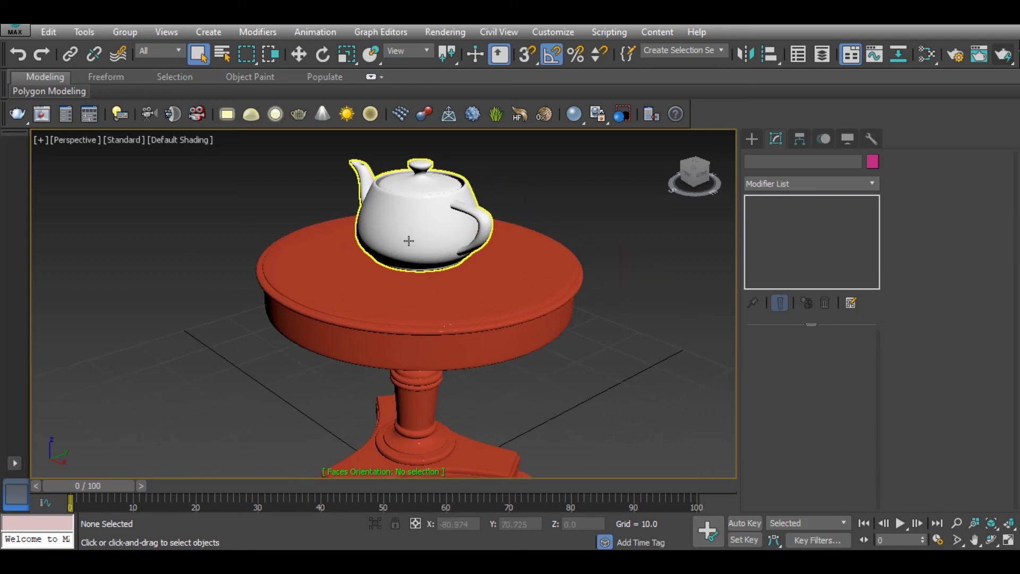
{"action": "left_click", "coordinate": [409, 241]}
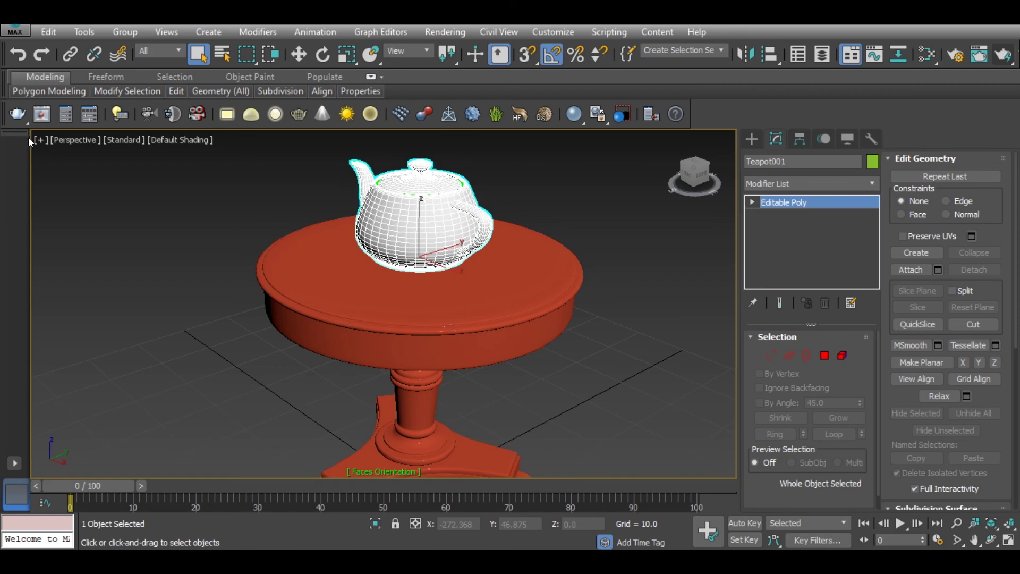
Turn off xView Face Orientation so the red table and white teapot show normally, then deselect
{"action": "left_click", "coordinate": [398, 435]}
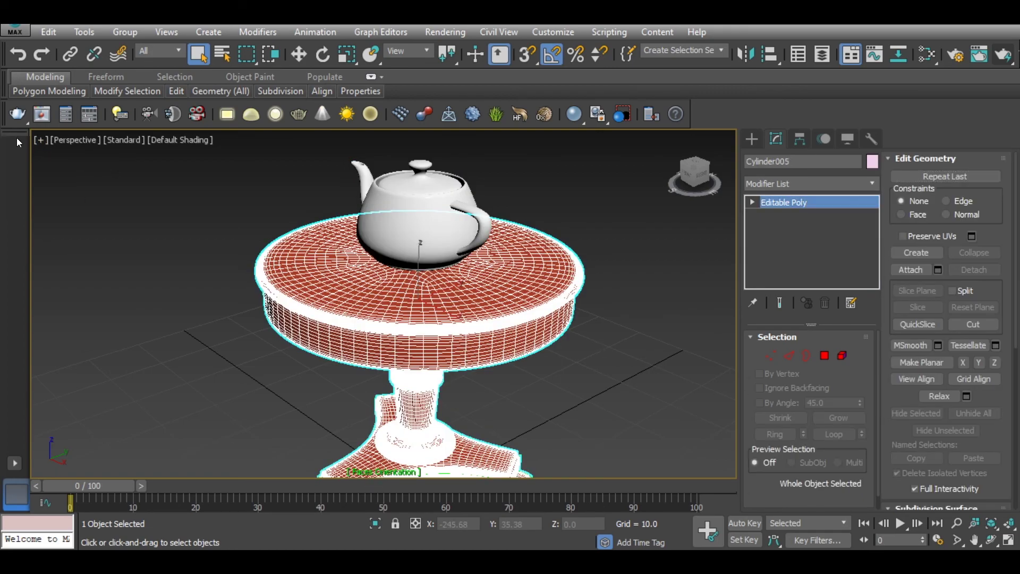
{"action": "left_click", "coordinate": [39, 139]}
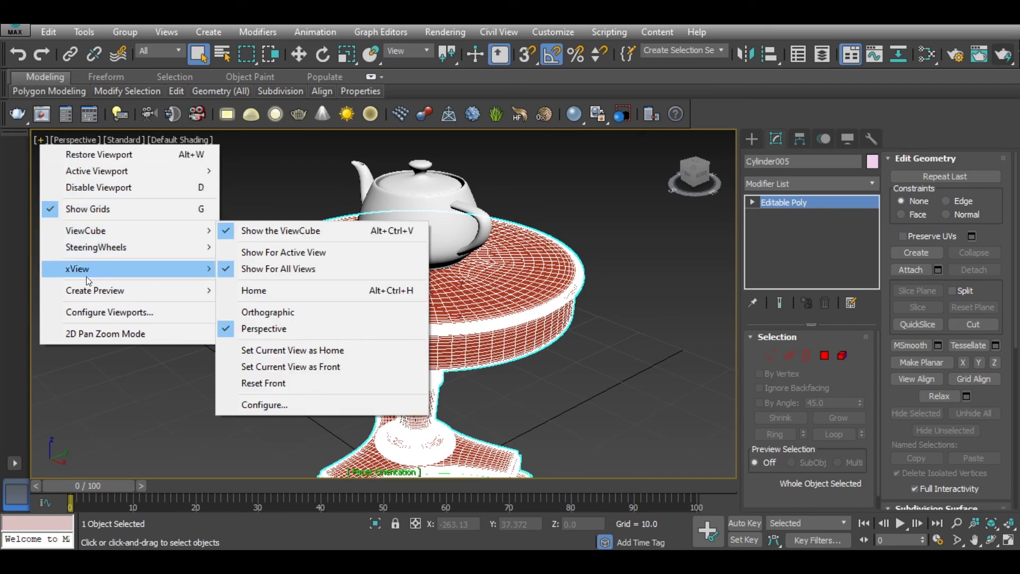
{"action": "mouse_move", "coordinate": [120, 269]}
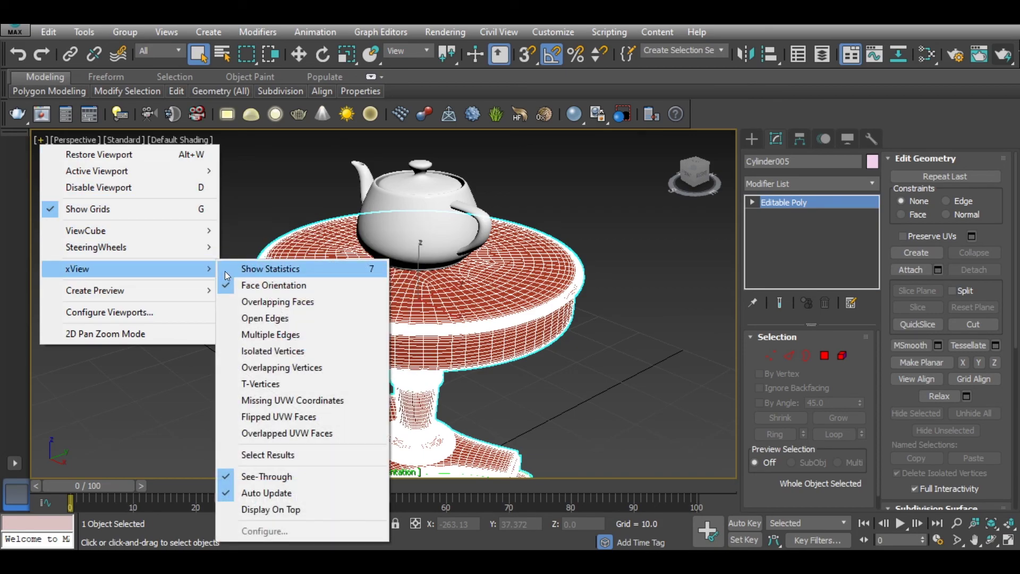
{"action": "left_click", "coordinate": [227, 291]}
{"action": "left_click", "coordinate": [202, 270]}
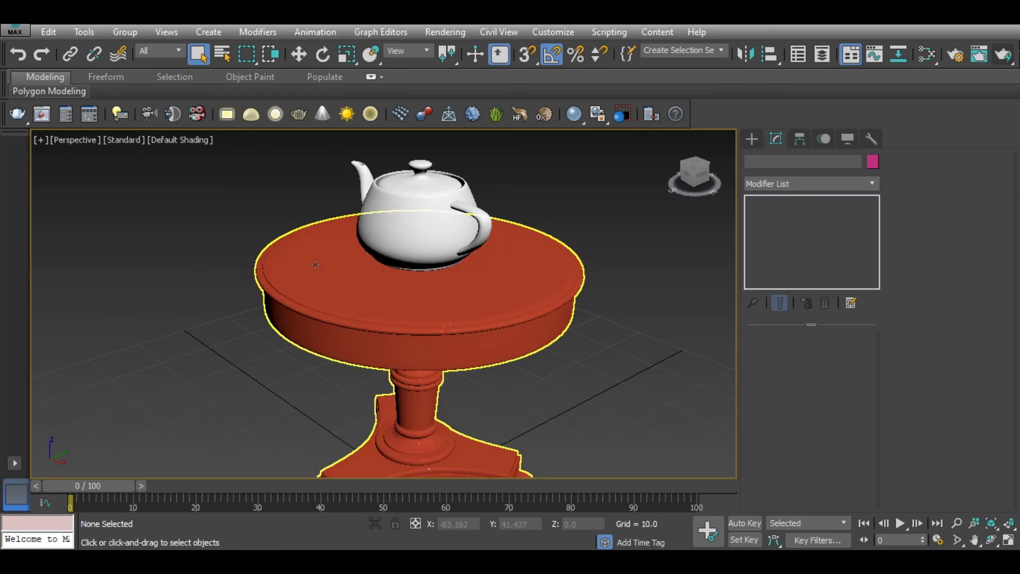
{"action": "scroll", "coordinate": [315, 265], "scroll_direction": "down", "scroll_amount": 4}
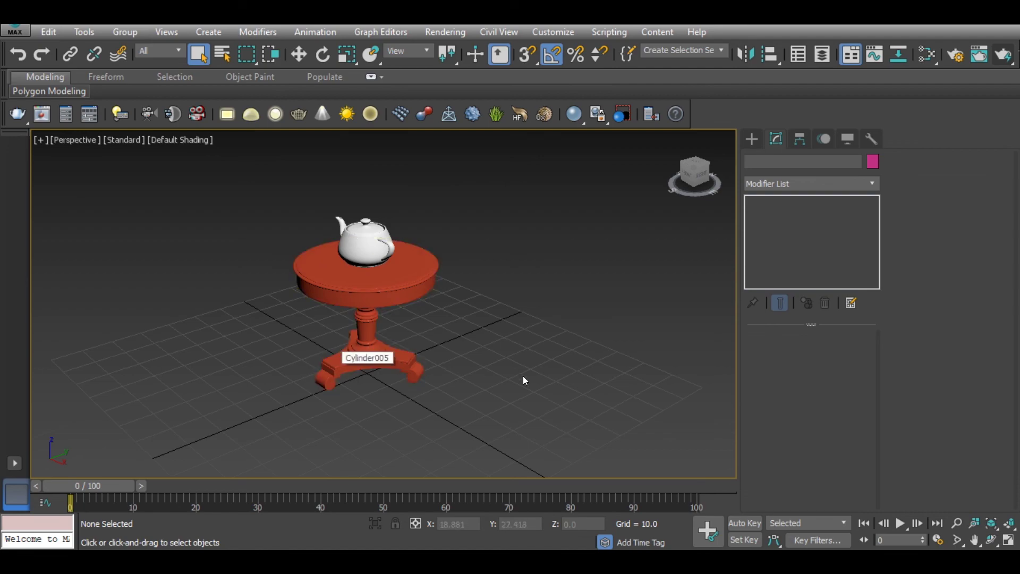